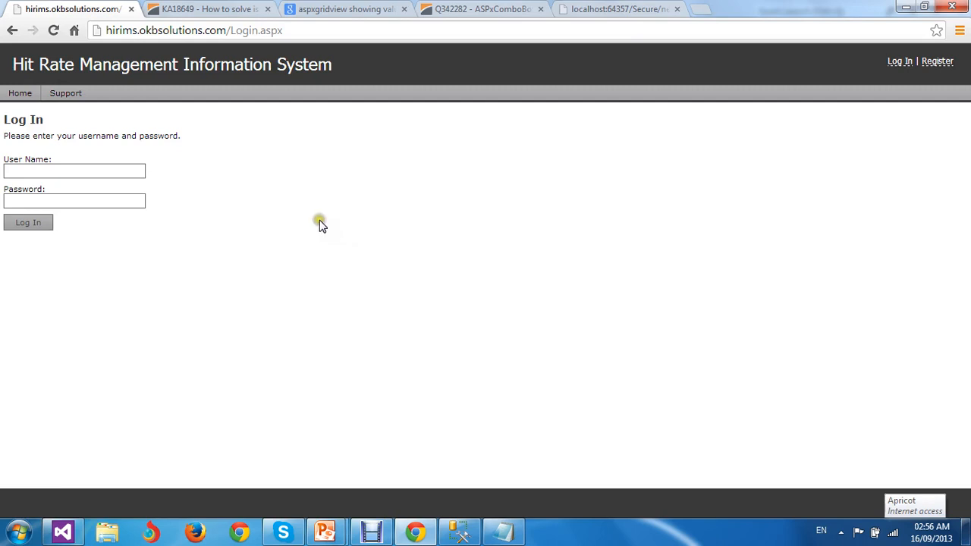
Step: Log in to the Hit Rate Management Information System with the account's user name and password
{"action": "left_click", "coordinate": [97, 172]}
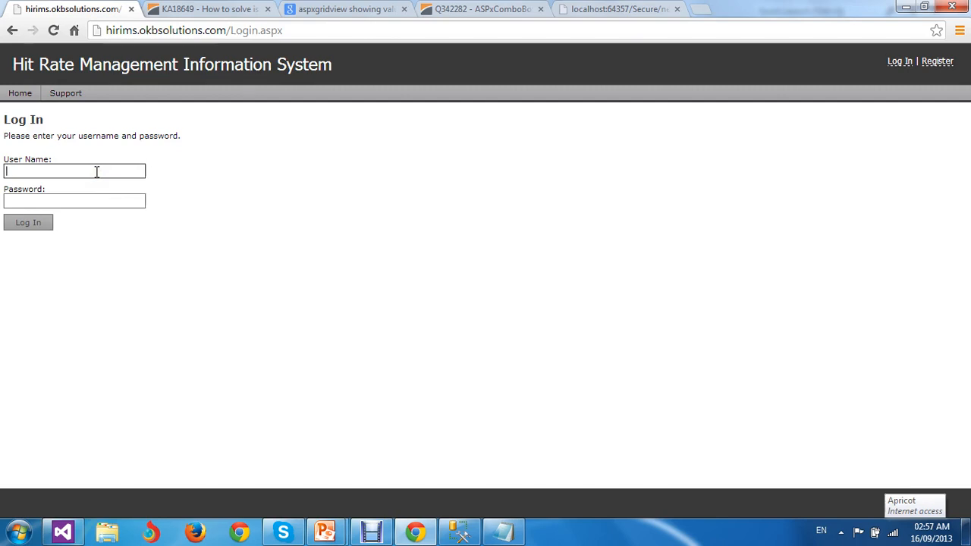
{"action": "type", "text": "bs"}
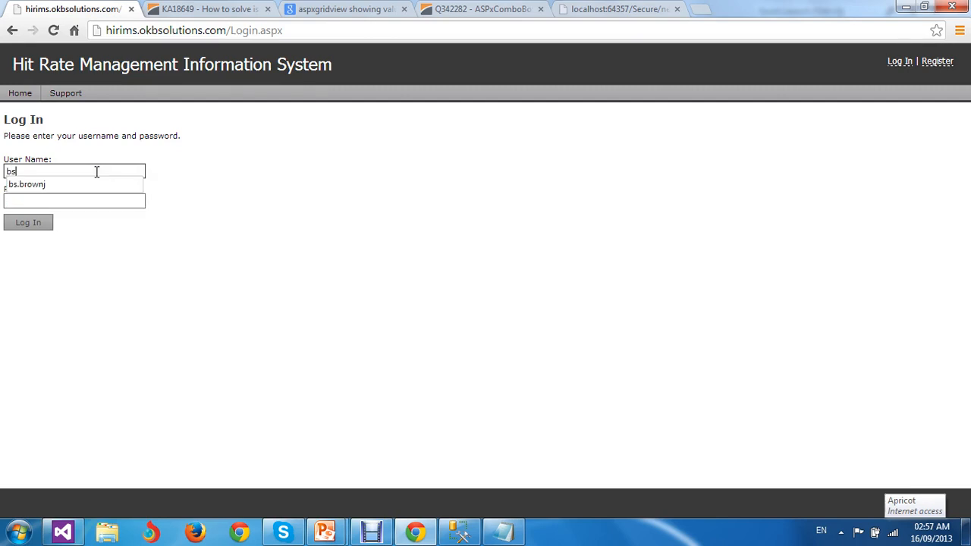
{"action": "left_click", "coordinate": [26, 186]}
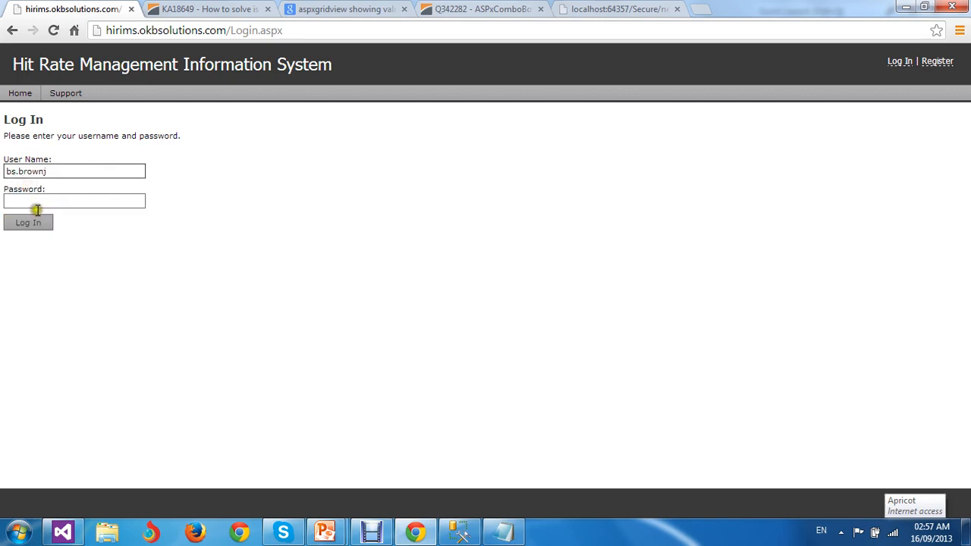
{"action": "left_click", "coordinate": [30, 200]}
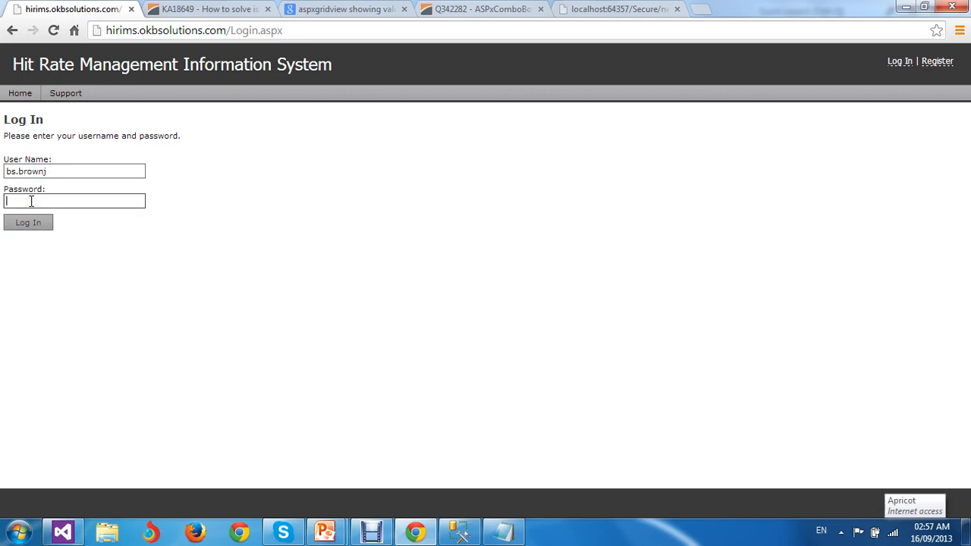
{"action": "type", "text": "••••••"}
{"action": "left_click", "coordinate": [40, 227]}
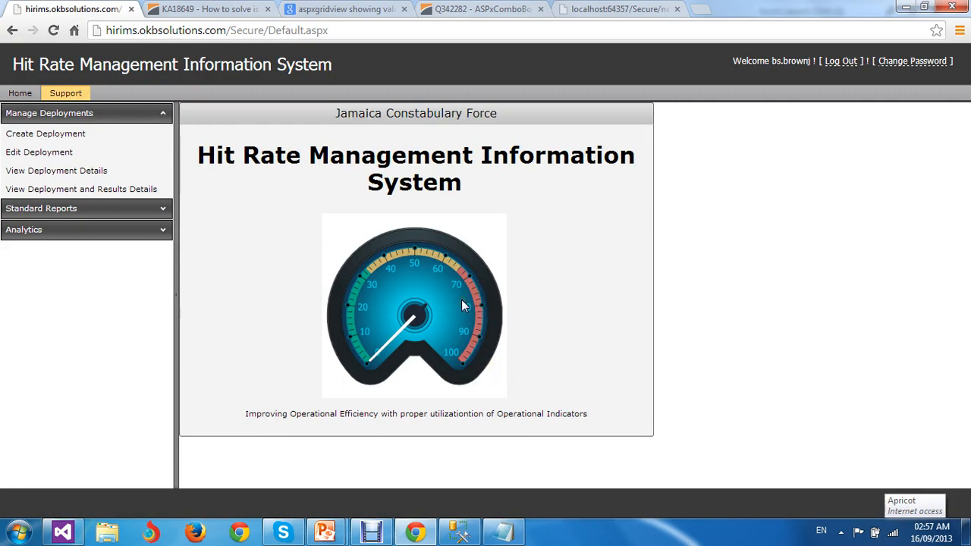
Step: Start creating a deployment shift with the duration 7am - 7pm and both start and end dates set to 9/17/2013
{"action": "left_click", "coordinate": [59, 140]}
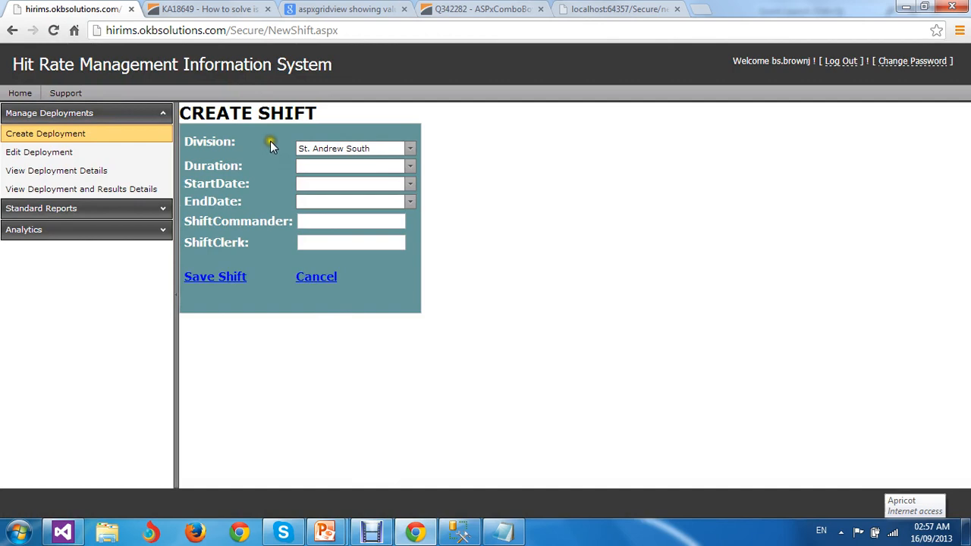
{"action": "left_click", "coordinate": [408, 167]}
{"action": "left_click", "coordinate": [323, 182]}
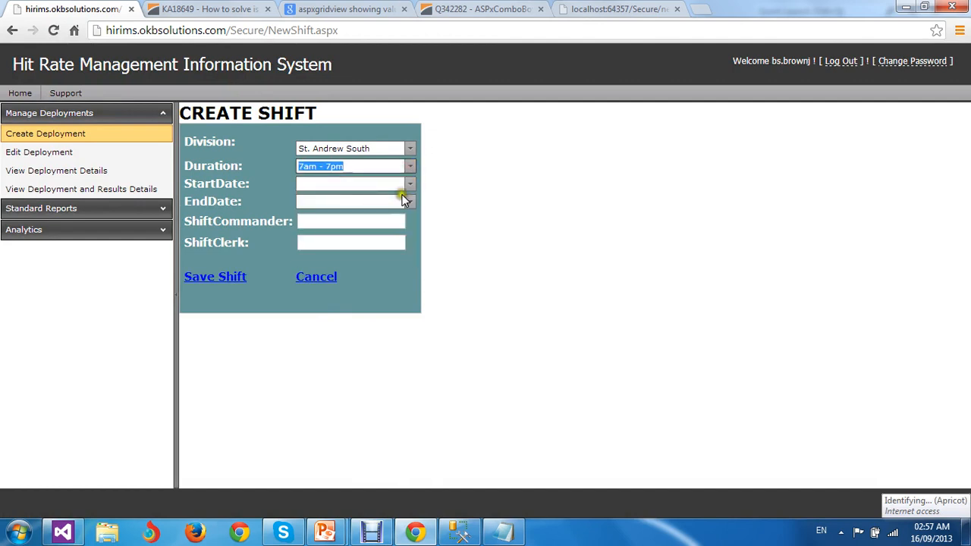
{"action": "left_click", "coordinate": [410, 184]}
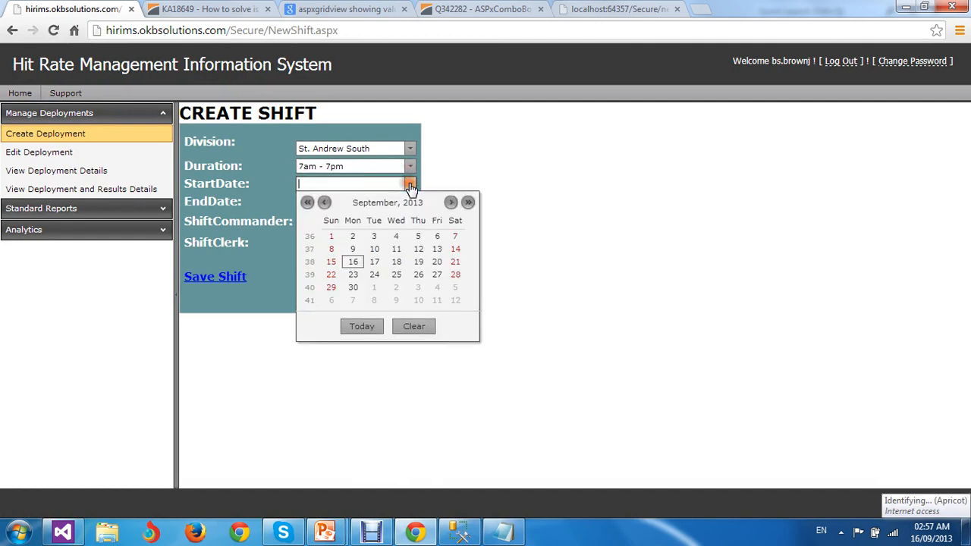
{"action": "left_click", "coordinate": [374, 264]}
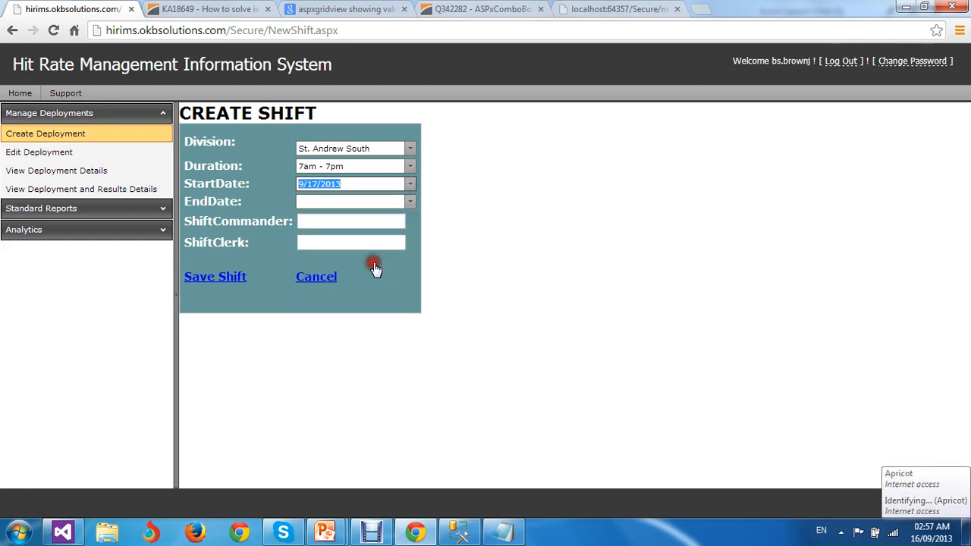
{"action": "left_click", "coordinate": [410, 203]}
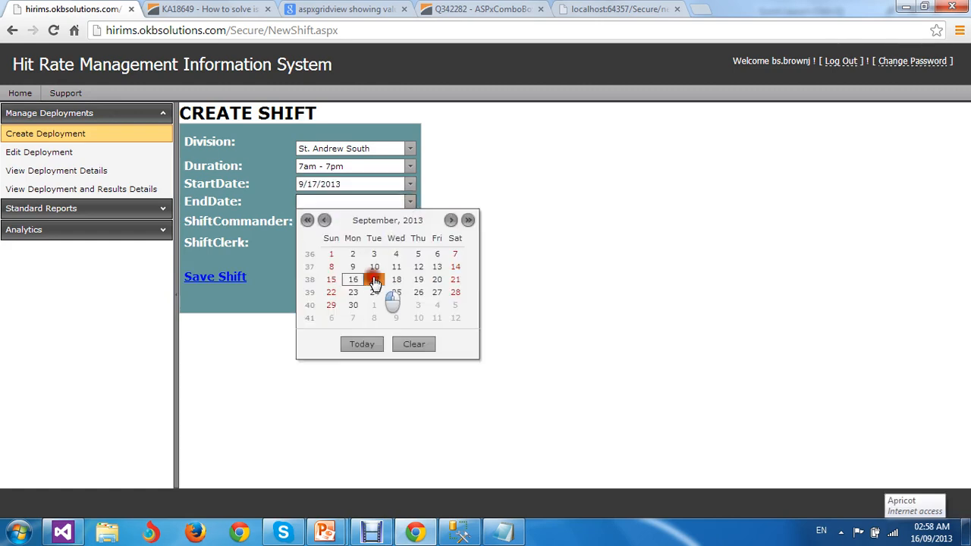
{"action": "left_click", "coordinate": [374, 281]}
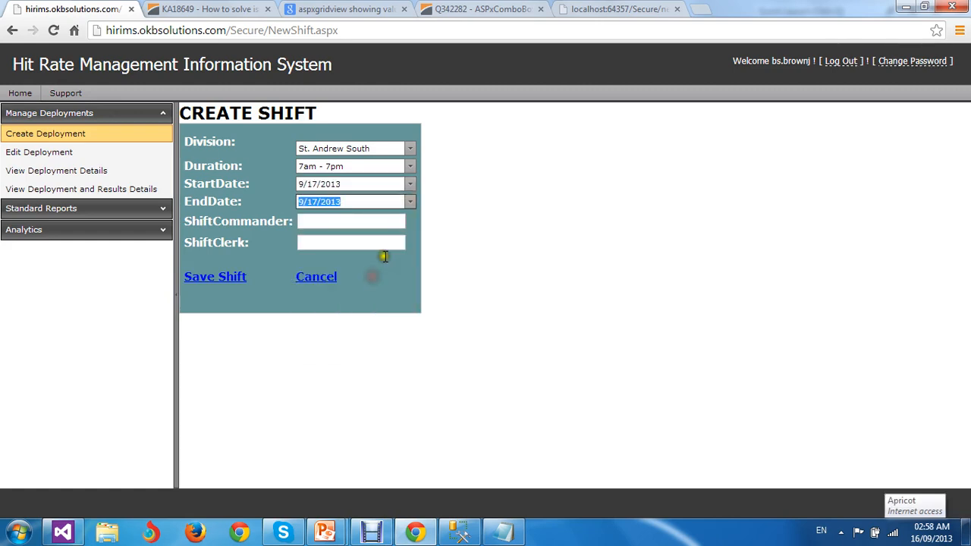
Step: Enter the shift commander's and shift clerk's ranks and names, and save the shift
{"action": "left_click", "coordinate": [369, 218]}
{"action": "type", "text": "DSP"}
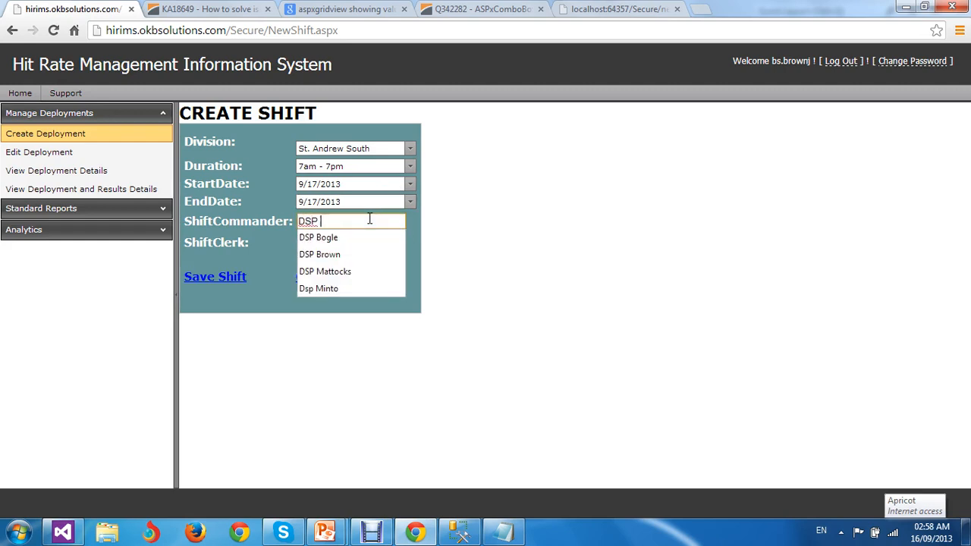
{"action": "left_click", "coordinate": [314, 272]}
{"action": "left_click", "coordinate": [324, 244]}
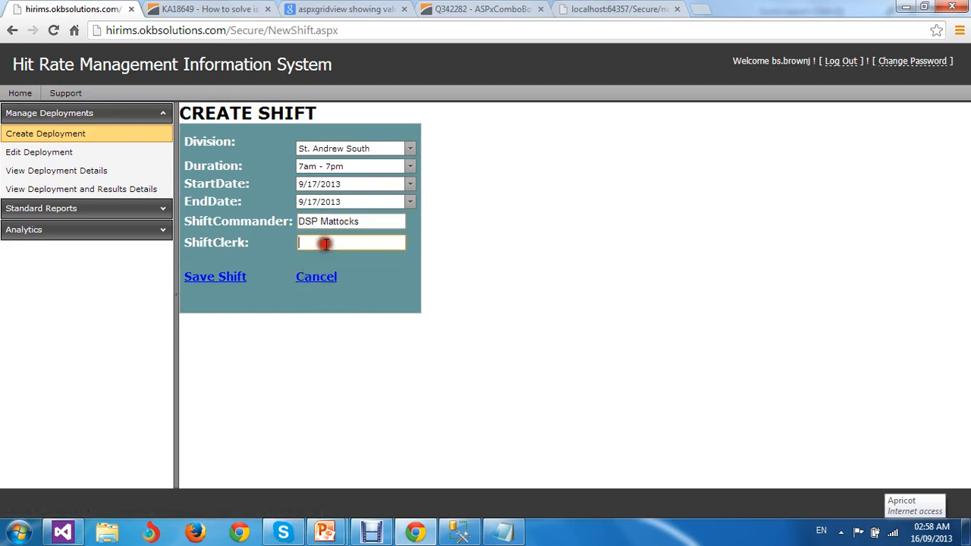
{"action": "type", "text": "Cons"}
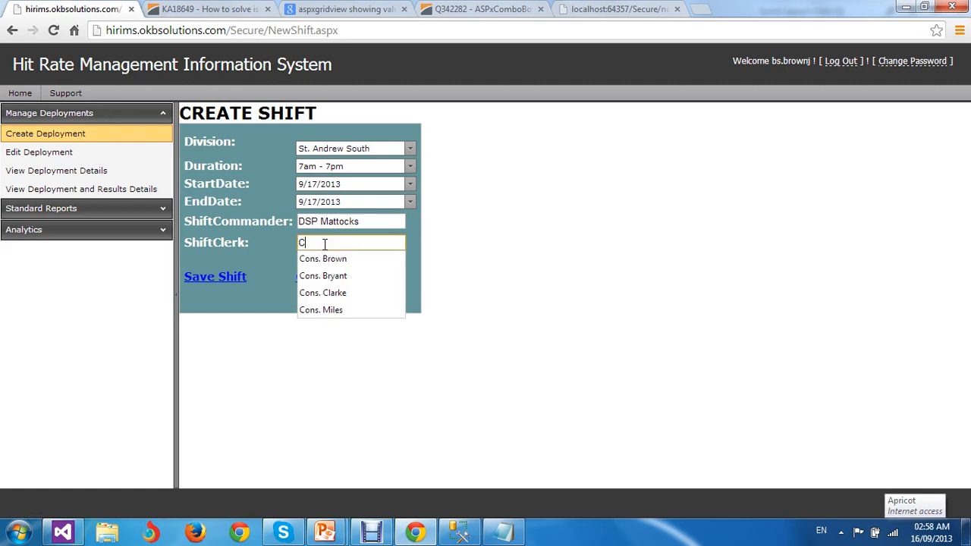
{"action": "left_click", "coordinate": [332, 283]}
{"action": "left_click", "coordinate": [218, 279]}
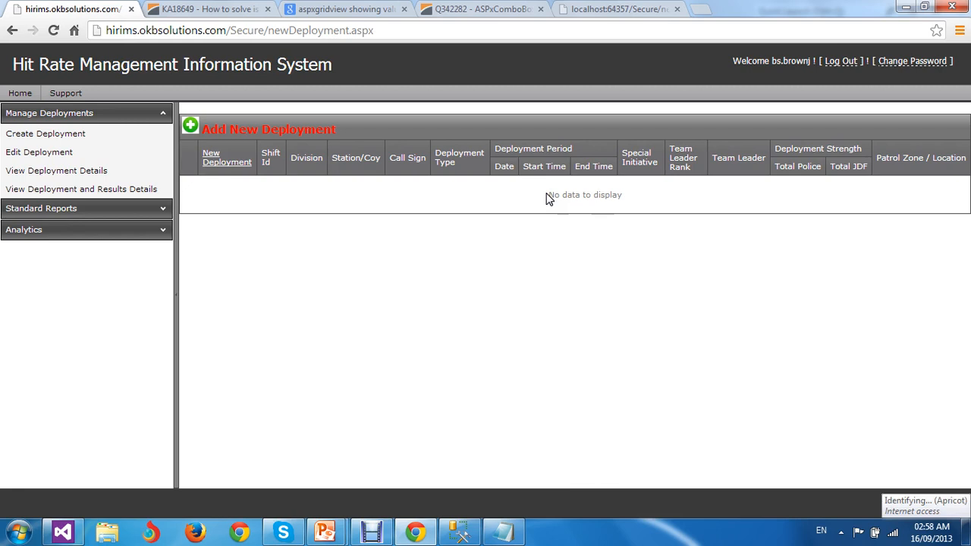
Step: Add a new deployment with station Duhaney Park and call sign Duhaney Park1
{"action": "left_click", "coordinate": [228, 154]}
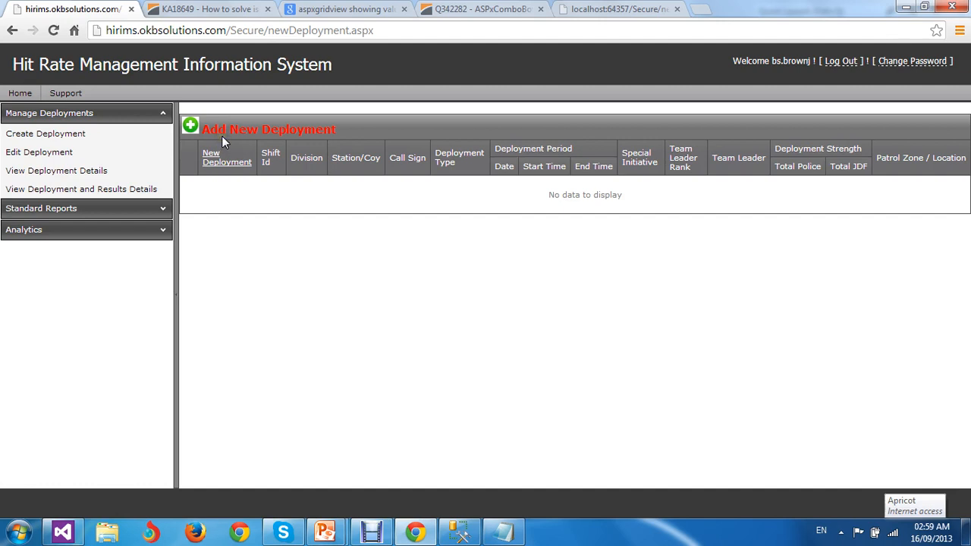
{"action": "left_click", "coordinate": [222, 129]}
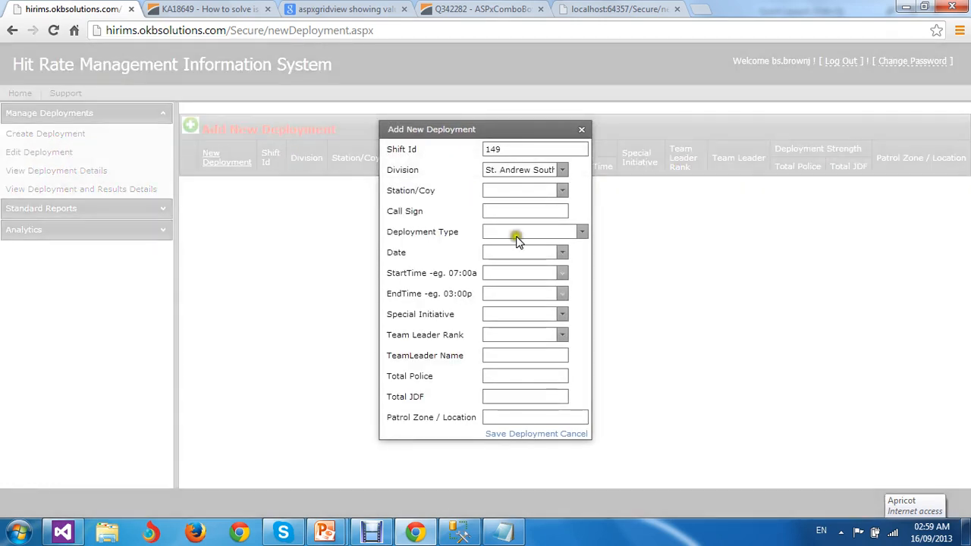
{"action": "left_click", "coordinate": [561, 193]}
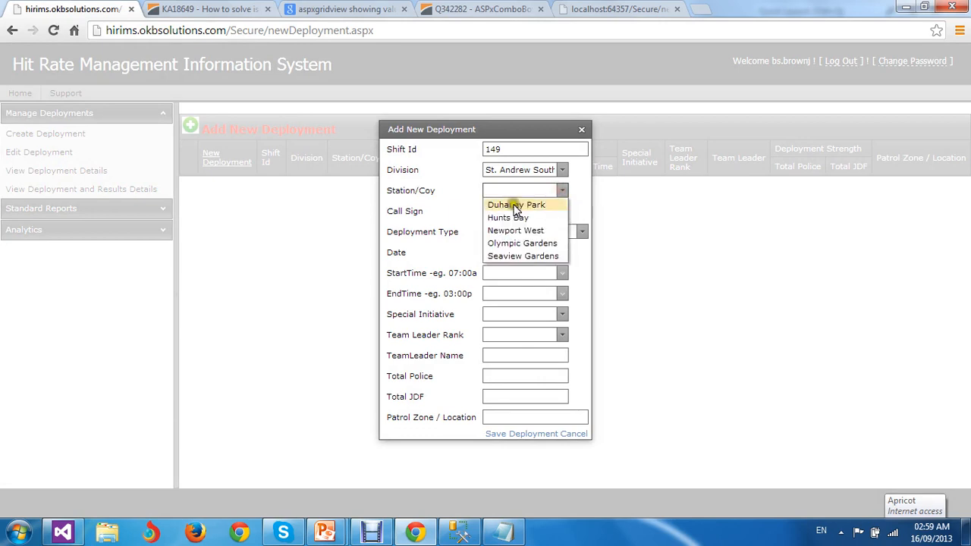
{"action": "left_click", "coordinate": [515, 206]}
{"action": "key", "text": "ctrl+c"}
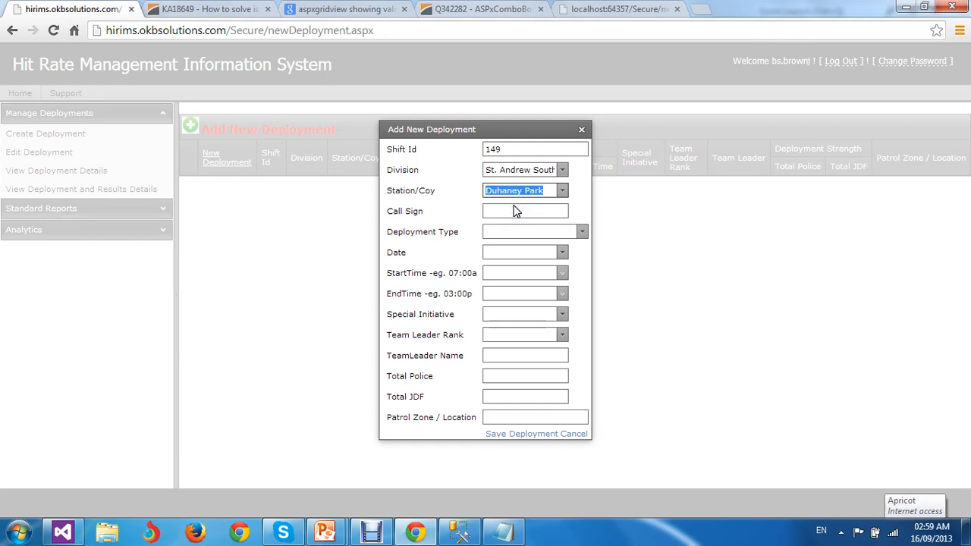
{"action": "left_click", "coordinate": [513, 213]}
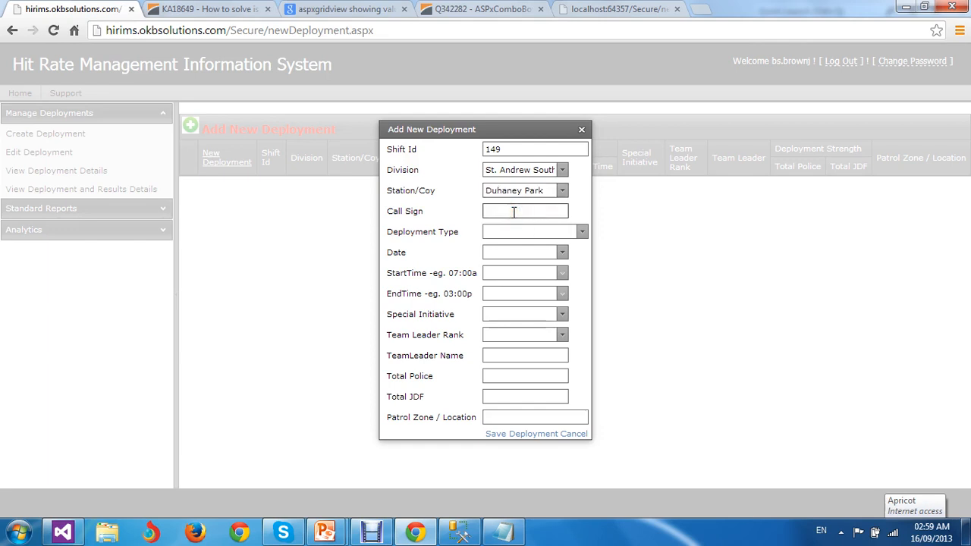
{"action": "key", "text": "ctrl+v"}
{"action": "type", "text": "1"}
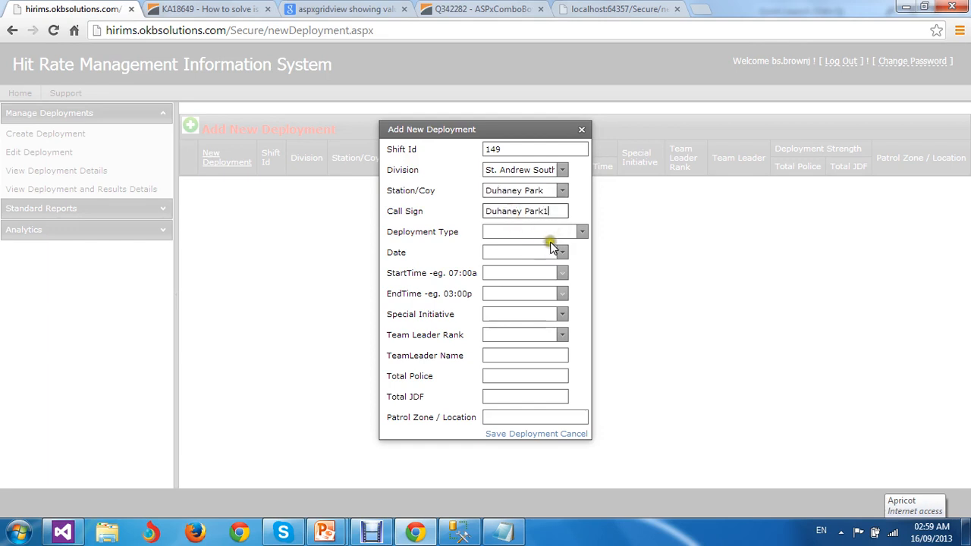
Step: Set the deployment type to Mobile Patrol and the deployment date to 9/17/2013
{"action": "left_click", "coordinate": [545, 230]}
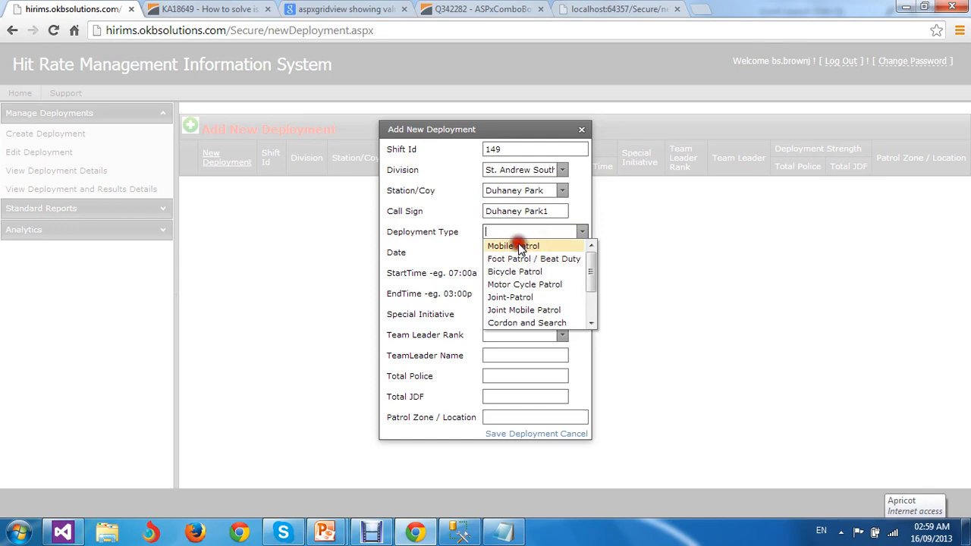
{"action": "left_click", "coordinate": [525, 249]}
{"action": "left_click", "coordinate": [562, 252]}
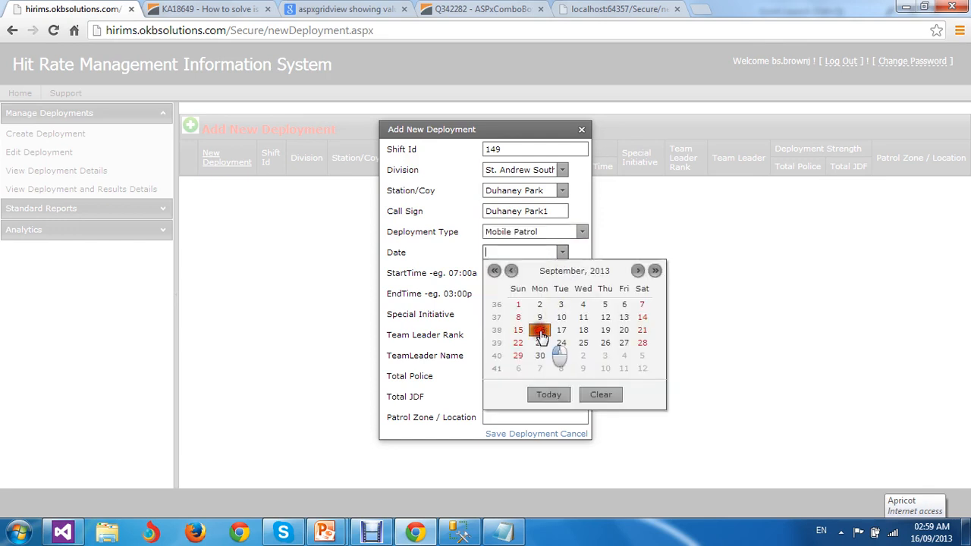
{"action": "left_click", "coordinate": [541, 331]}
{"action": "left_click", "coordinate": [562, 252]}
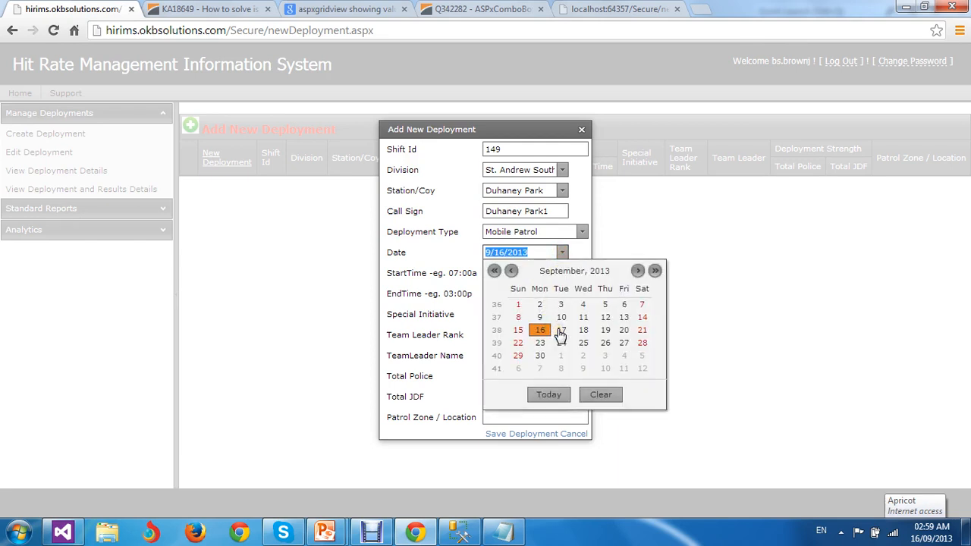
{"action": "left_click", "coordinate": [560, 335]}
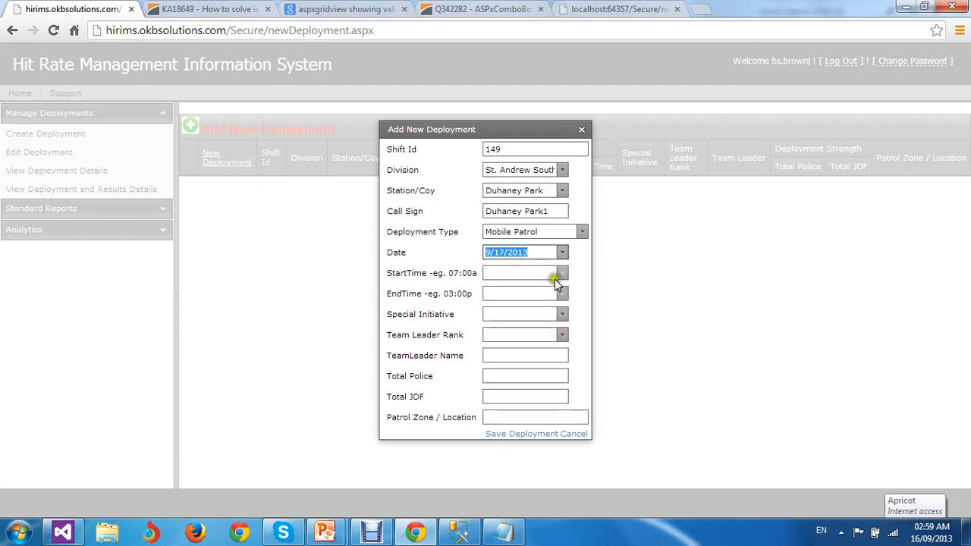
Step: Set the deployment's start time to 07:00 AM and its end time to 03:00 PM
{"action": "left_click", "coordinate": [558, 274]}
{"action": "left_click", "coordinate": [512, 270]}
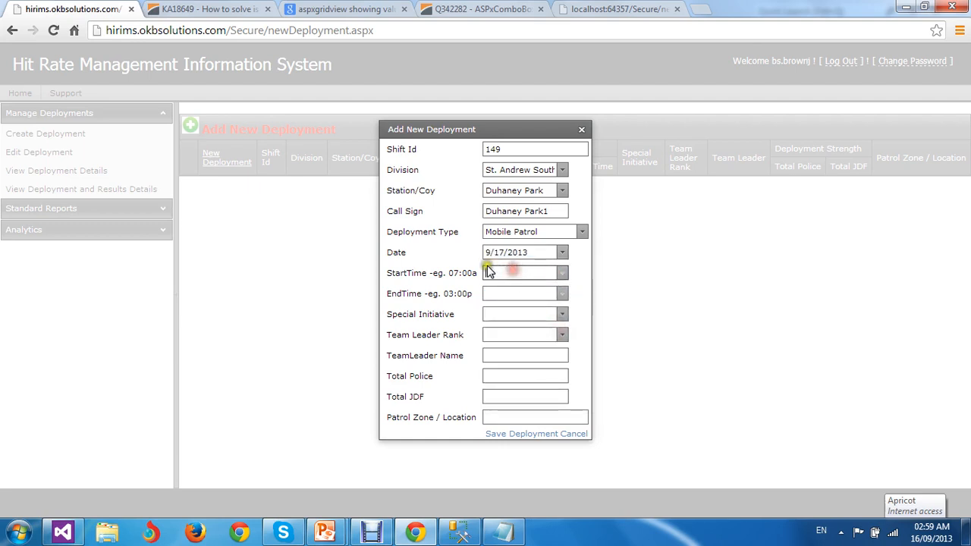
{"action": "type", "text": "7"}
{"action": "key", "text": "Tab"}
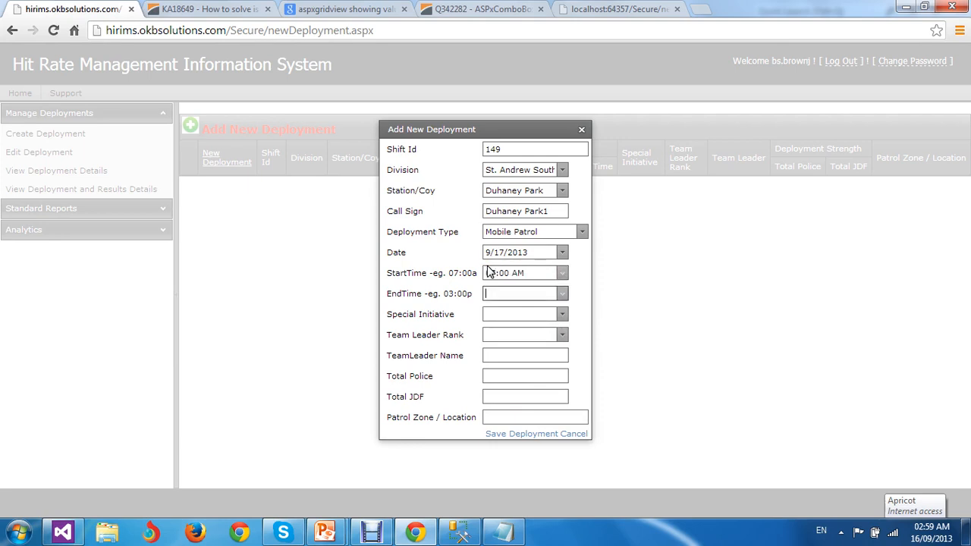
{"action": "type", "text": "3p"}
{"action": "key", "text": "Tab"}
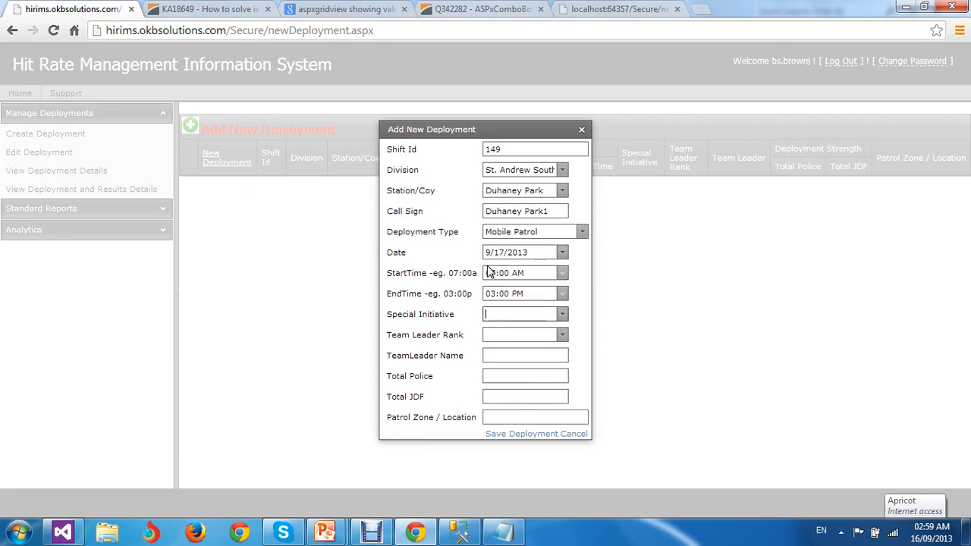
Step: Set the special initiative to No and the team leader rank to Sgt
{"action": "left_click", "coordinate": [503, 314]}
{"action": "left_click", "coordinate": [546, 324]}
{"action": "type", "text": "No"}
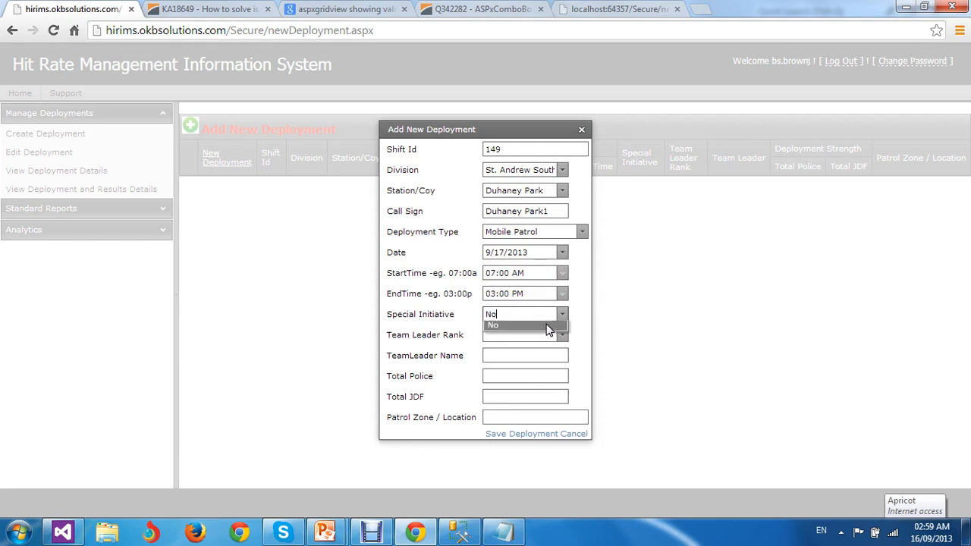
{"action": "key", "text": "Tab"}
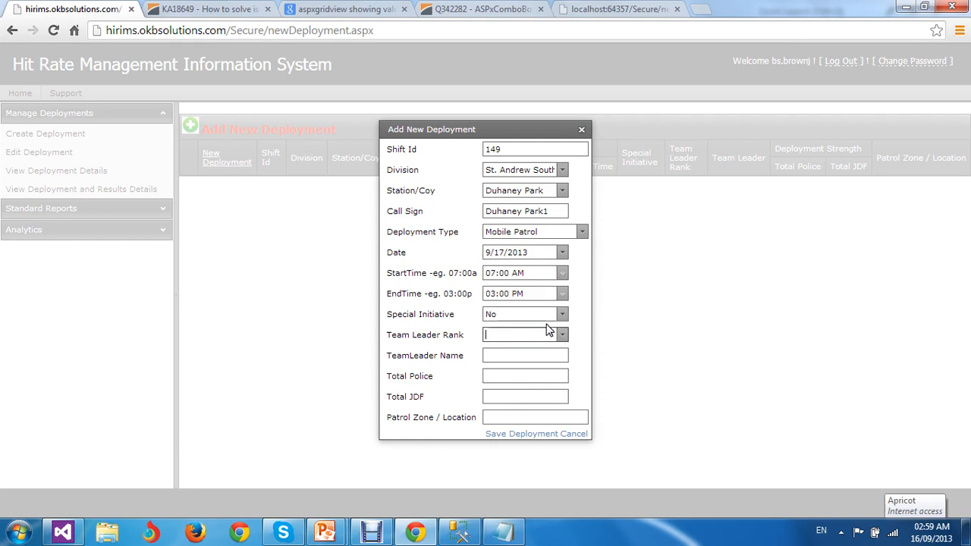
{"action": "type", "text": "ac"}
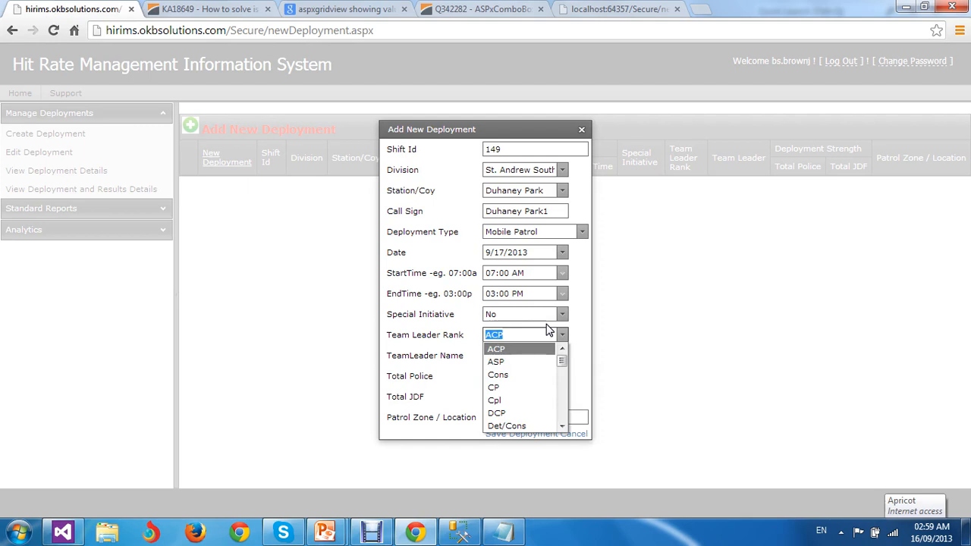
{"action": "type", "text": "sg"}
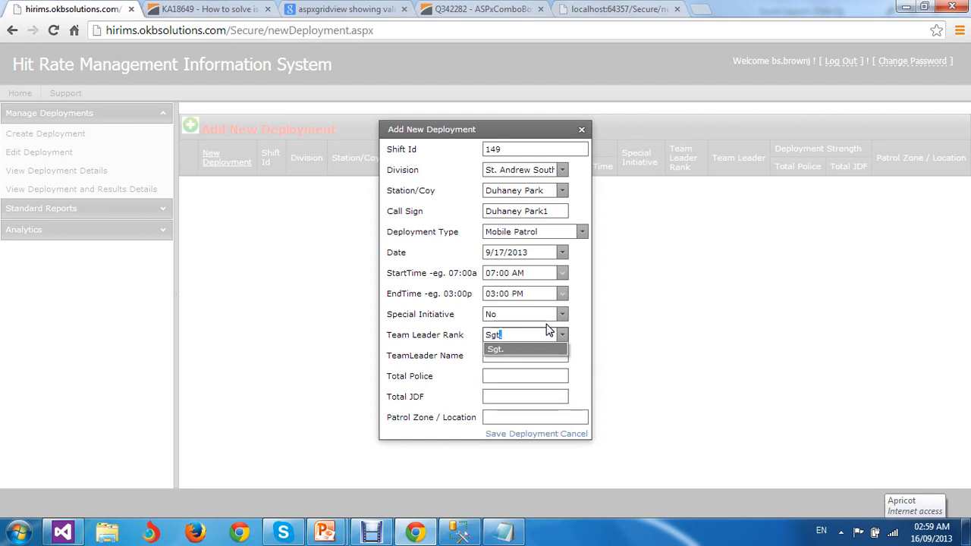
{"action": "key", "text": "Tab"}
Step: Enter the team leader's initial and surname, and set the strength to 2 total police and 0 total JDF
{"action": "type", "text": "Bascoe"}
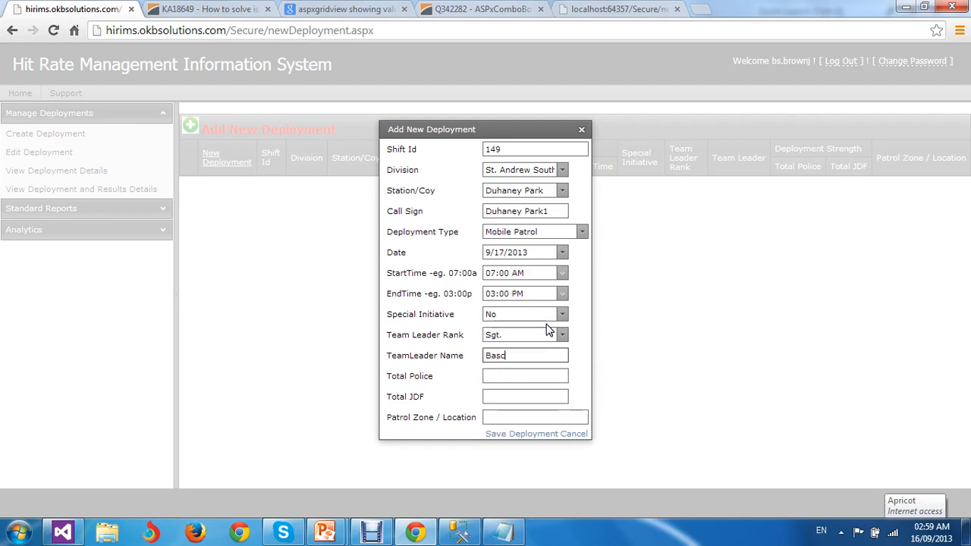
{"action": "left_click", "coordinate": [488, 355]}
{"action": "type", "text": "O."}
{"action": "left_click", "coordinate": [493, 374]}
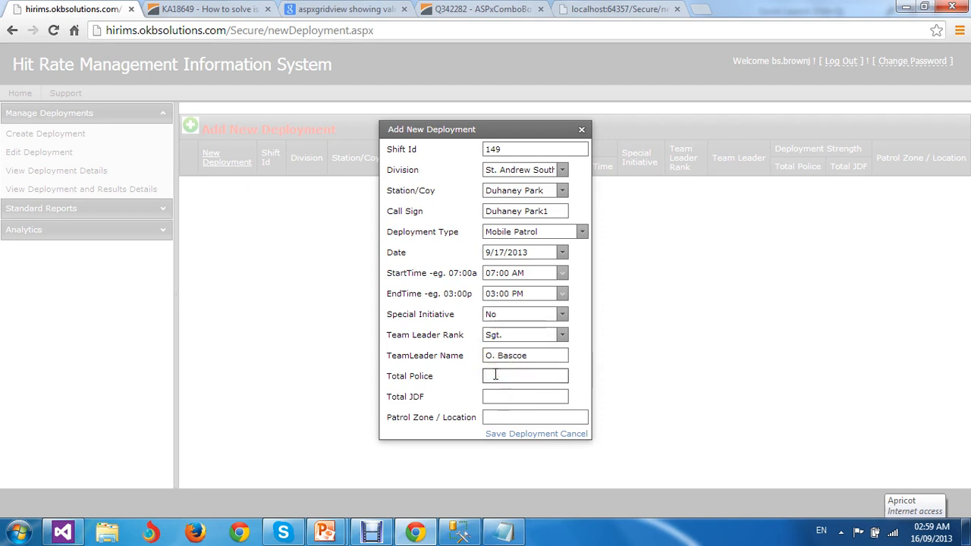
{"action": "type", "text": "2"}
{"action": "left_click", "coordinate": [516, 396]}
{"action": "type", "text": "0"}
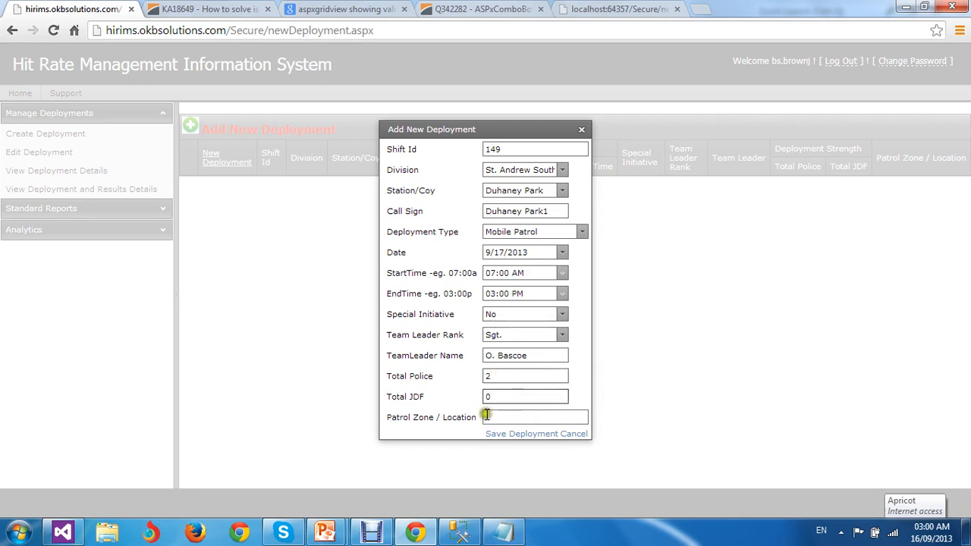
Step: Set the patrol zone to Zone 25 and save the deployment
{"action": "left_click", "coordinate": [491, 417]}
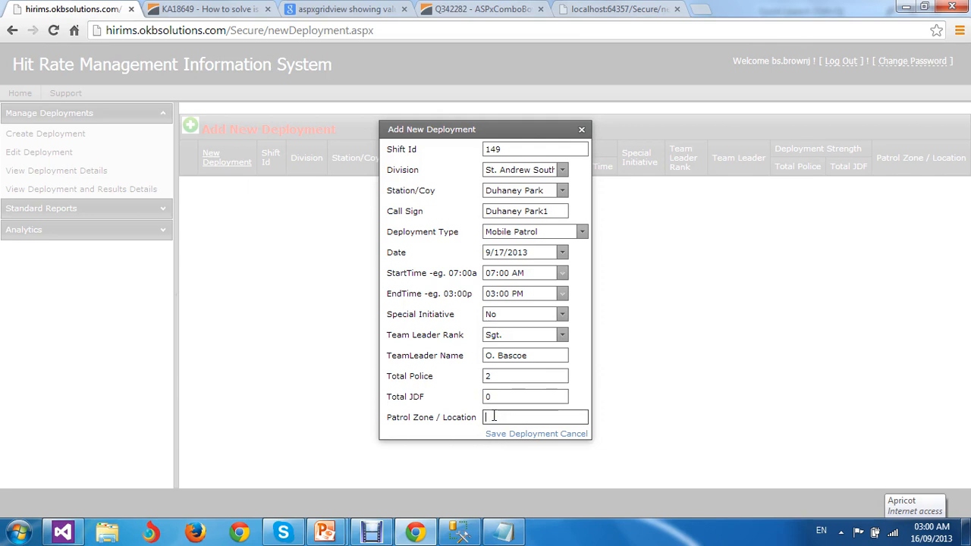
{"action": "type", "text": "Zone 25"}
{"action": "left_click", "coordinate": [534, 436]}
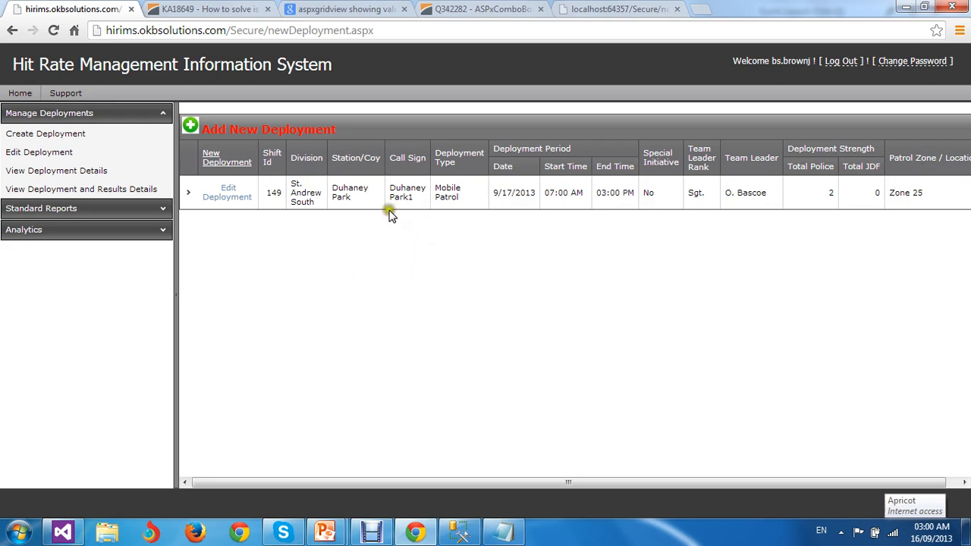
Step: Start a new activity under the Duhaney Park1 deployment with type Snap Raid and 3 as the number of activities
{"action": "left_click", "coordinate": [189, 195]}
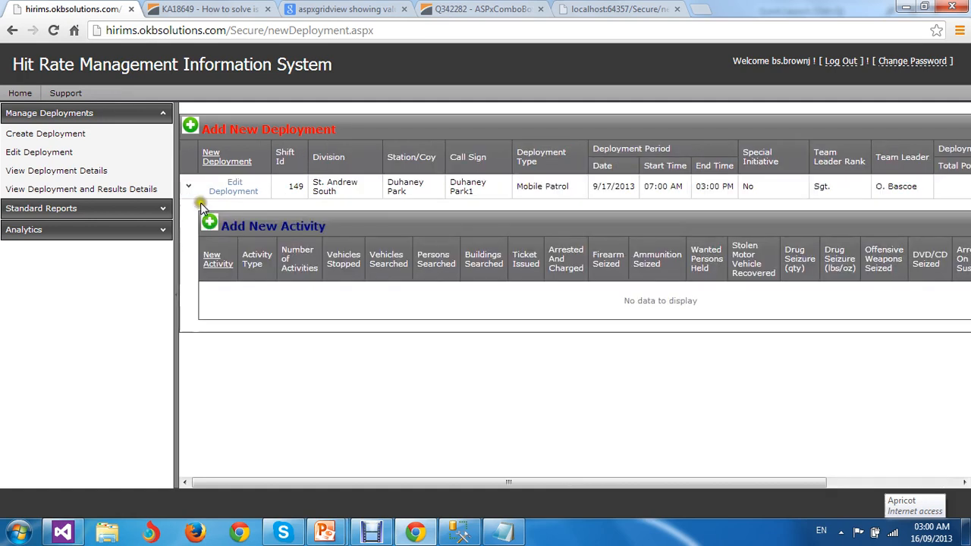
{"action": "left_click", "coordinate": [311, 285]}
{"action": "left_click", "coordinate": [262, 228]}
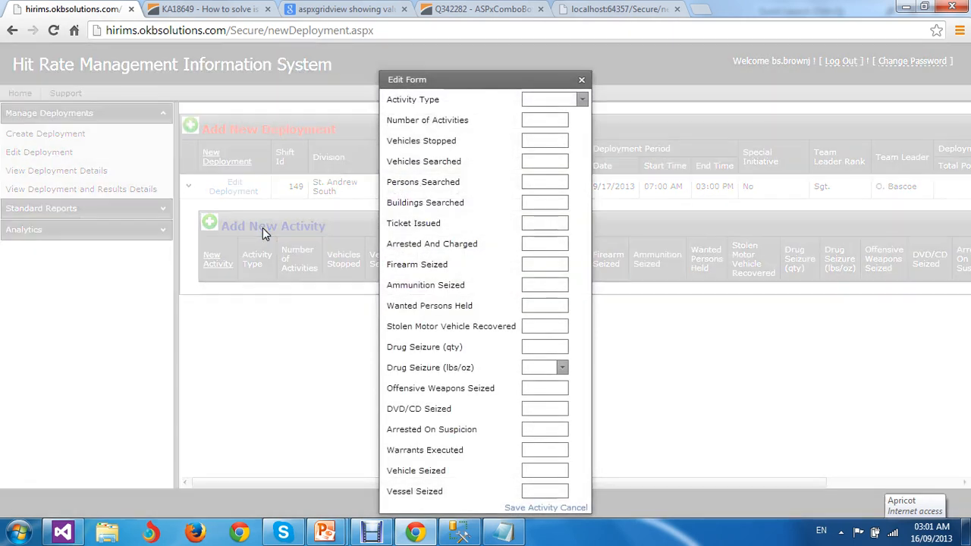
{"action": "left_click", "coordinate": [582, 101]}
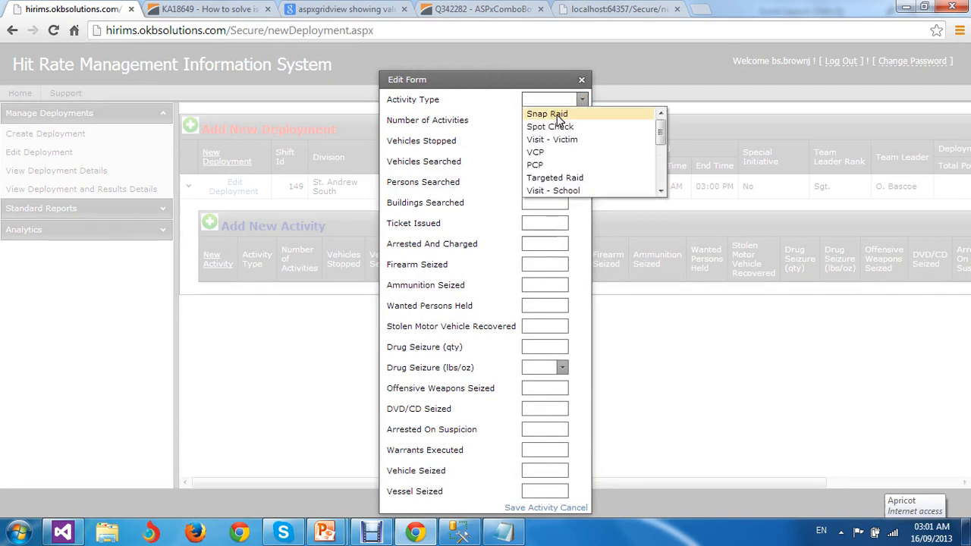
{"action": "left_click", "coordinate": [557, 114]}
{"action": "left_click", "coordinate": [543, 119]}
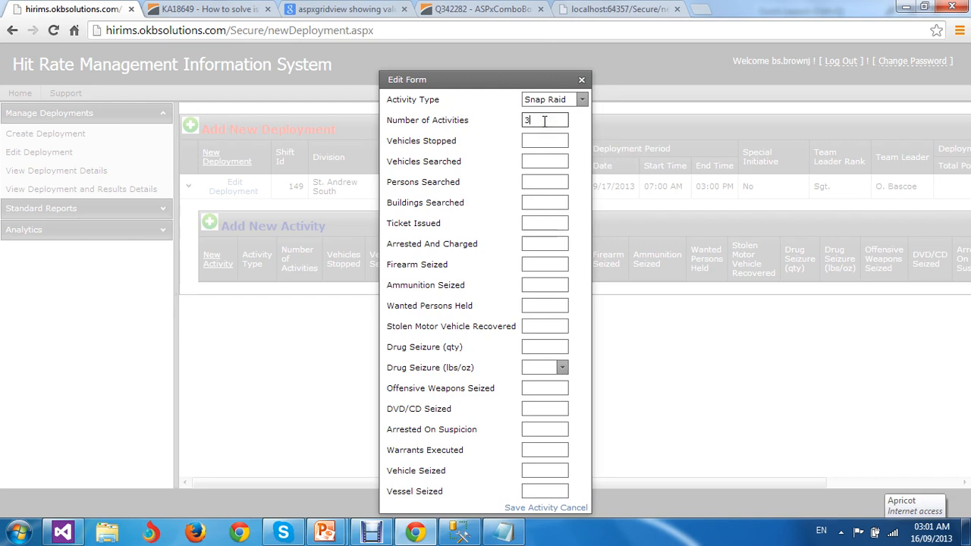
Step: Enter 0 vehicles stopped, 0 vehicles searched, 12 persons searched, 3 buildings searched and 0 tickets issued for the Snap Raid
{"action": "left_click", "coordinate": [539, 141]}
{"action": "key", "text": "Tab"}
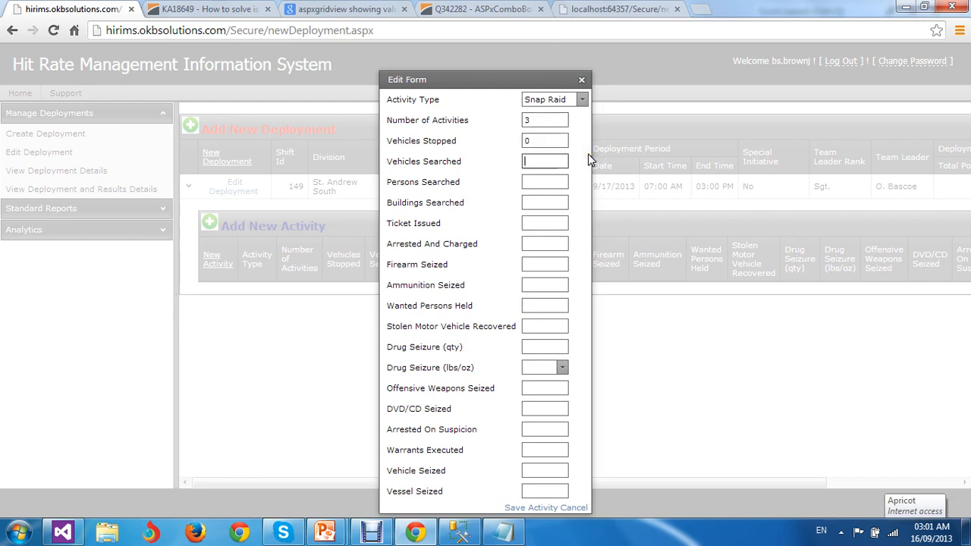
{"action": "type", "text": "0"}
{"action": "key", "text": "Tab"}
{"action": "type", "text": "12"}
{"action": "key", "text": "Tab"}
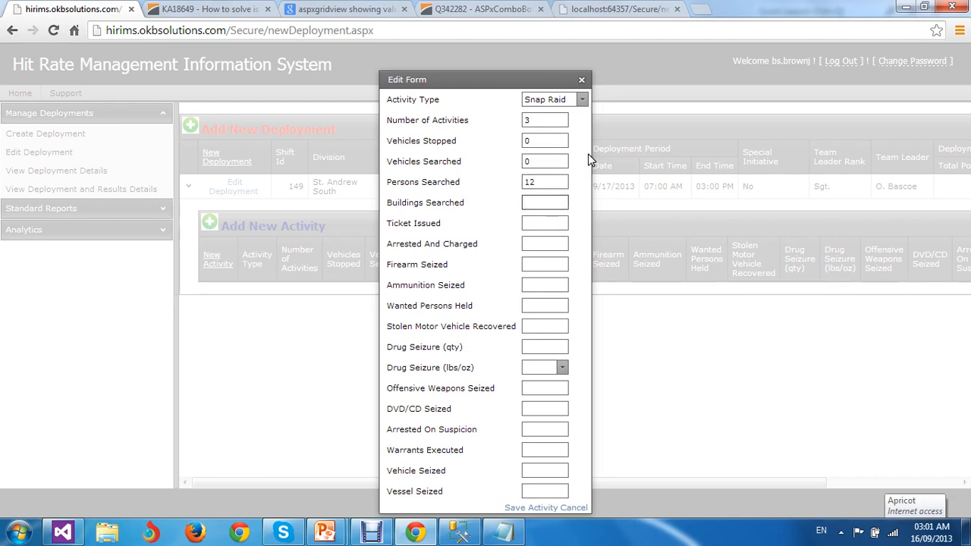
{"action": "key", "text": "Tab"}
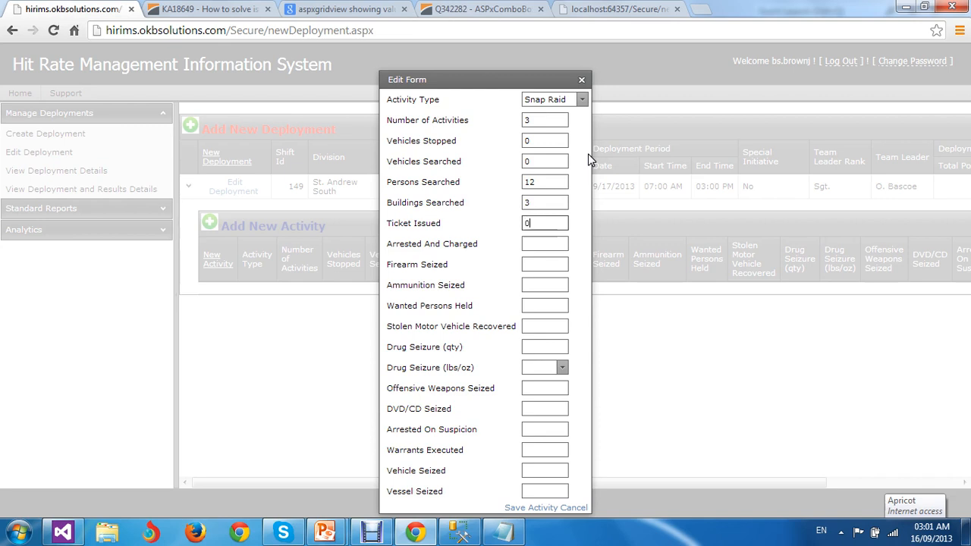
Step: Enter 0 arrested and charged, 0 firearms seized and 50 ammunition seized for the Snap Raid
{"action": "key", "text": "Tab"}
{"action": "type", "text": "0"}
{"action": "key", "text": "Tab"}
{"action": "key", "text": "Tab"}
{"action": "type", "text": "5"}
{"action": "key", "text": "Tab"}
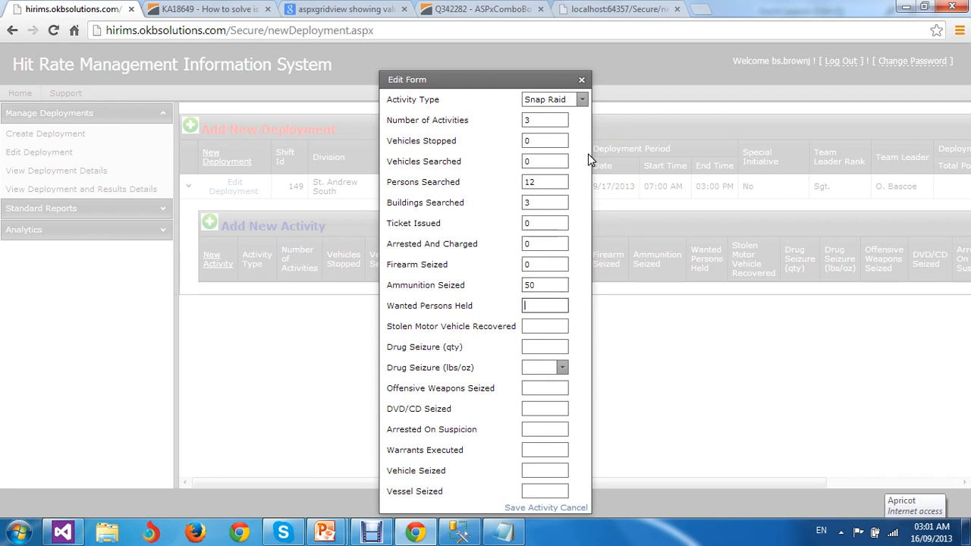
Step: Fill the remaining Snap Raid counts, from Wanted Persons Held through Vessel Seized, with zeros
{"action": "type", "text": "0"}
{"action": "key", "text": "Tab"}
{"action": "type", "text": "0"}
{"action": "key", "text": "Tab"}
{"action": "type", "text": "0"}
{"action": "key", "text": "Tab"}
{"action": "key", "text": "Tab"}
{"action": "type", "text": "0"}
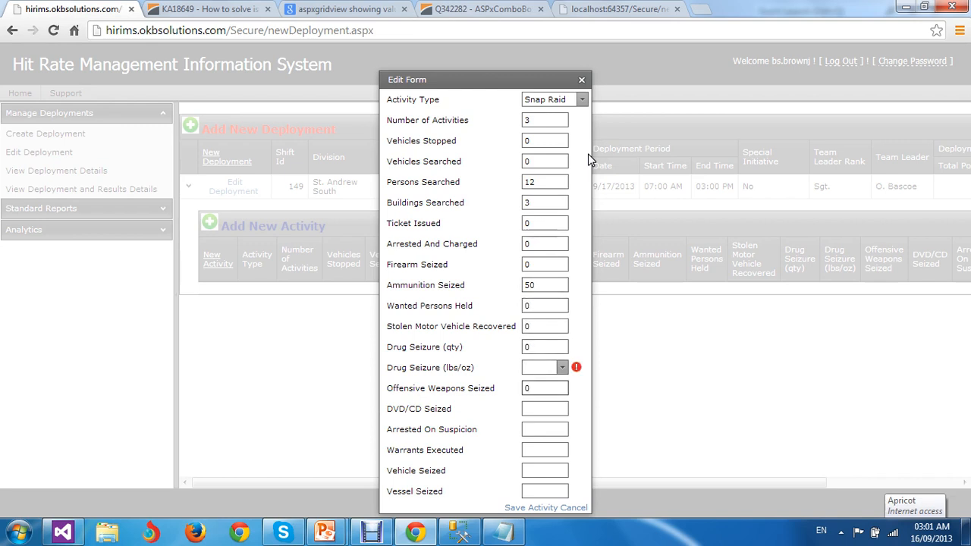
{"action": "type", "text": "0"}
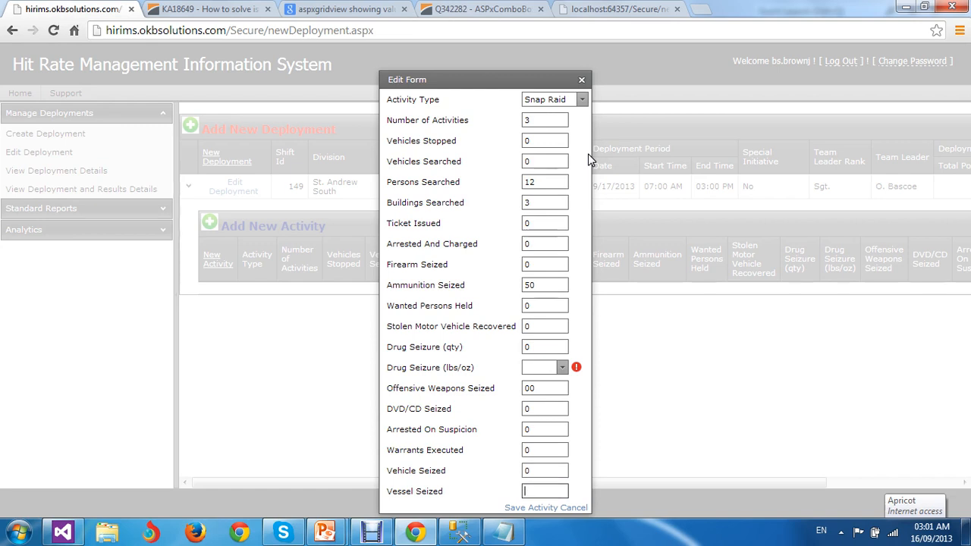
{"action": "type", "text": "\t0\t0\t0\t0\t0"}
Step: Set the drug seizure unit to lbs, correct Offensive Weapons Seized to a single 0, and save the Snap Raid activity
{"action": "left_click", "coordinate": [556, 367]}
{"action": "left_click", "coordinate": [546, 382]}
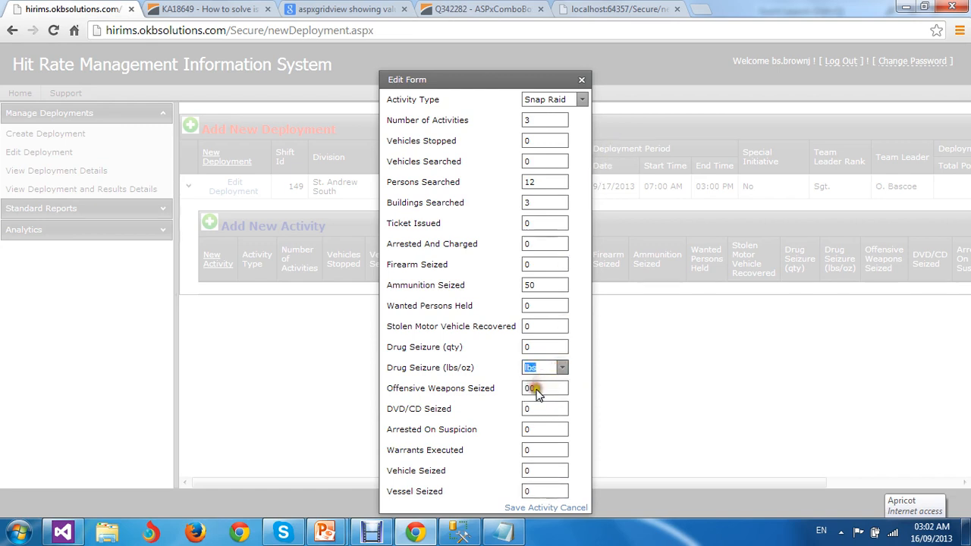
{"action": "left_click", "coordinate": [540, 388]}
{"action": "key", "text": "BackSpace"}
{"action": "left_click", "coordinate": [530, 509]}
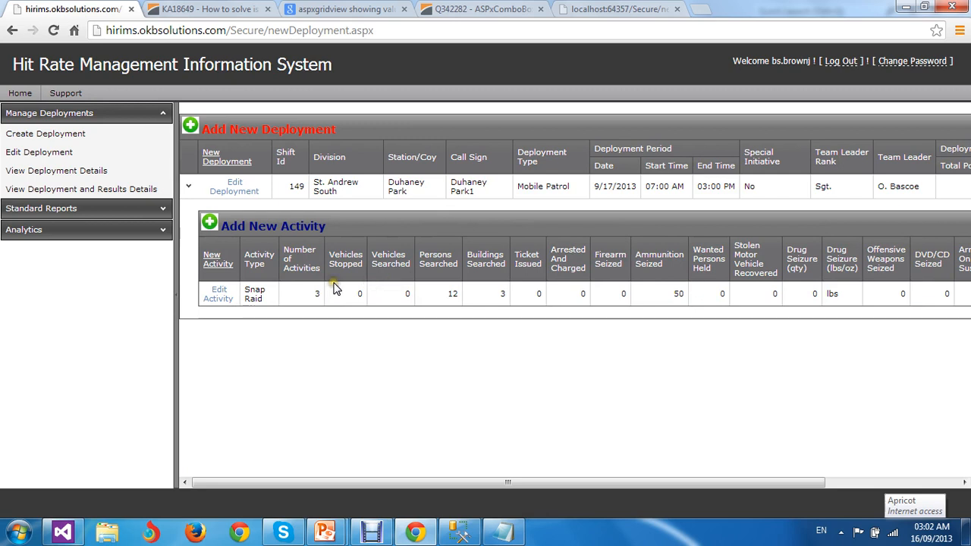
Step: Start another activity for the same deployment with type Spot Check and 4 as the number of activities
{"action": "left_click", "coordinate": [289, 297]}
{"action": "left_click", "coordinate": [280, 227]}
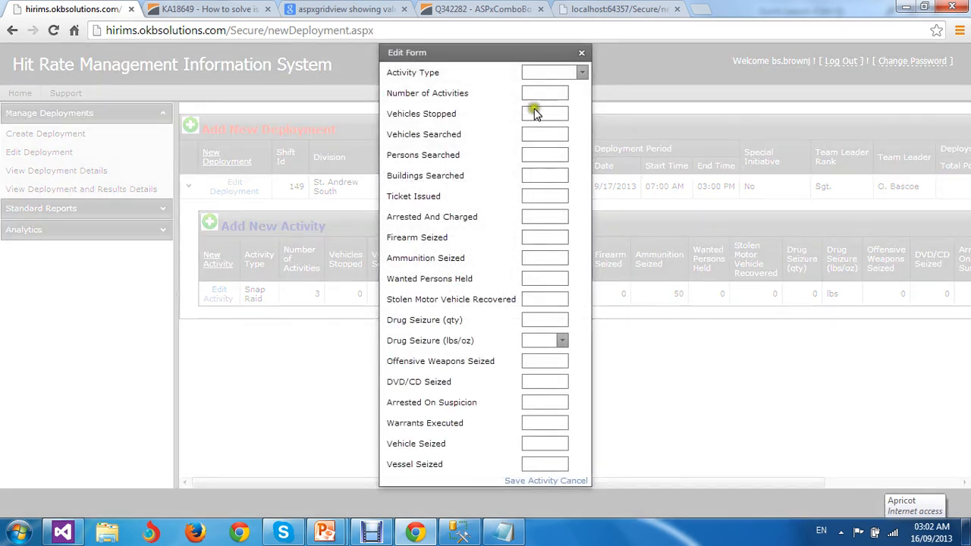
{"action": "left_click", "coordinate": [582, 72]}
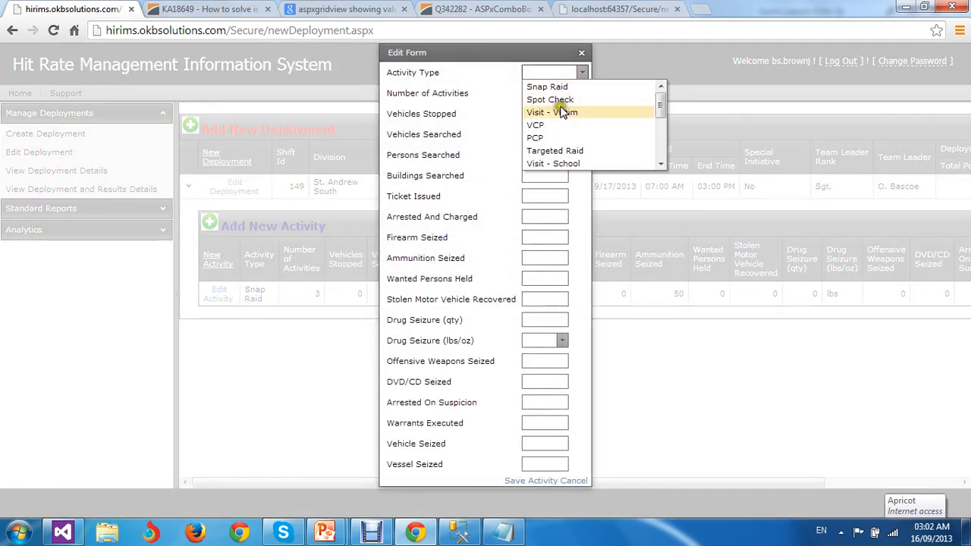
{"action": "left_click", "coordinate": [560, 99]}
{"action": "left_click", "coordinate": [555, 93]}
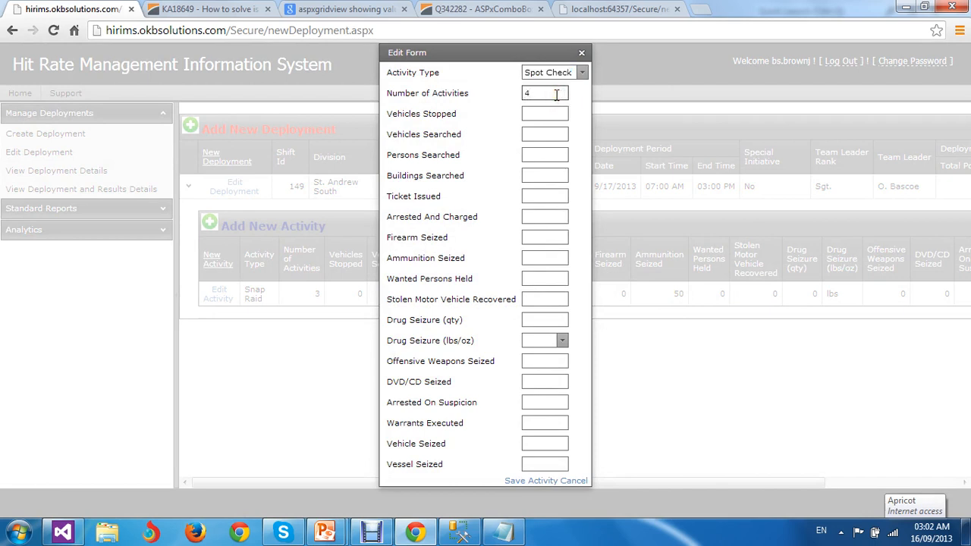
Step: Enter 14 vehicles stopped, 5 vehicles searched and 10 persons searched for the Spot Check
{"action": "key", "text": "Tab"}
{"action": "type", "text": "14"}
{"action": "key", "text": "Tab"}
{"action": "type", "text": "5"}
{"action": "key", "text": "Tab"}
{"action": "key", "text": "Tab"}
Step: Enter 0 in every remaining Spot Check count from Buildings Searched through Vessel Seized
{"action": "type", "text": "0\t0\t0\t0\t0\t0\t0\t0\t0\t0\t0\t0\t0\t"}
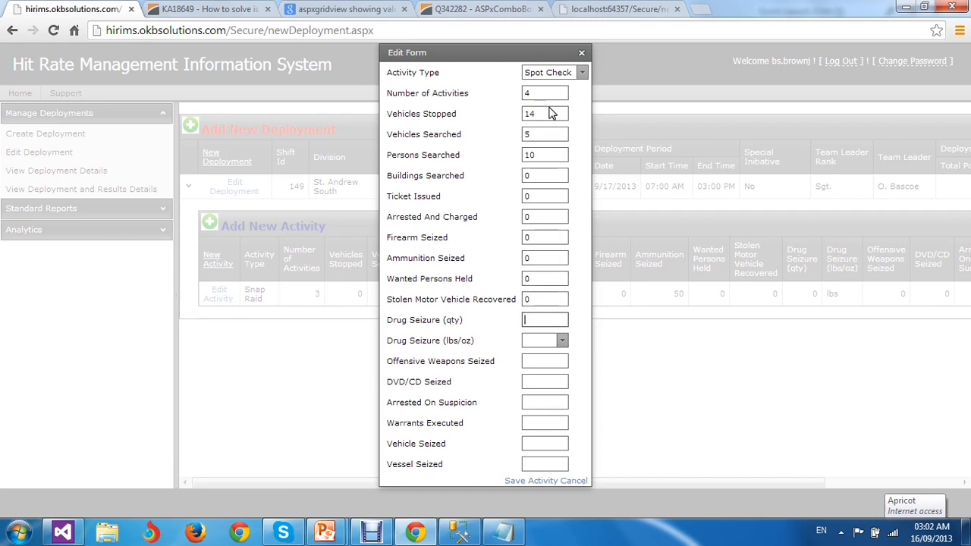
{"action": "type", "text": "0\t"}
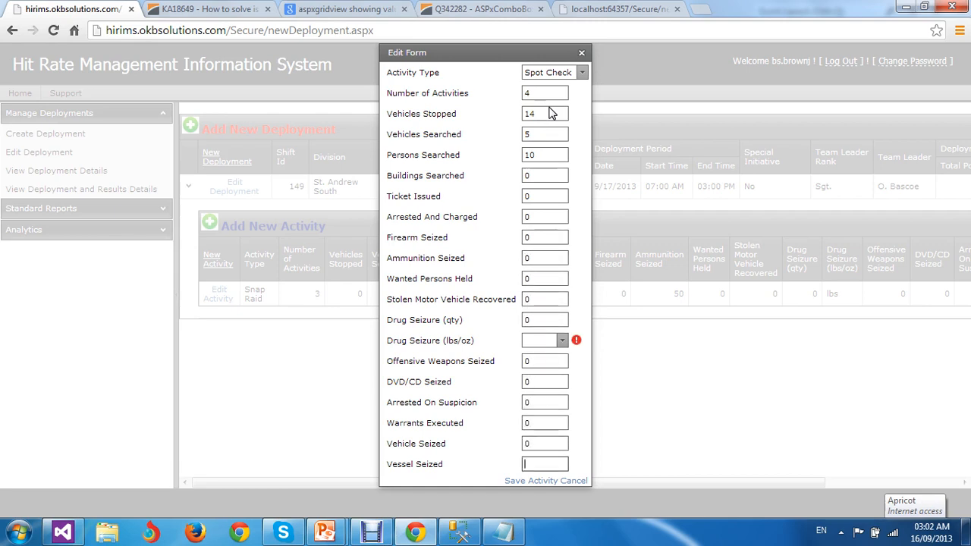
{"action": "type", "text": "0"}
Step: Set the drug seizure unit to lbs and the tickets issued to 6, and save the Spot Check activity
{"action": "left_click", "coordinate": [562, 340]}
{"action": "left_click", "coordinate": [534, 356]}
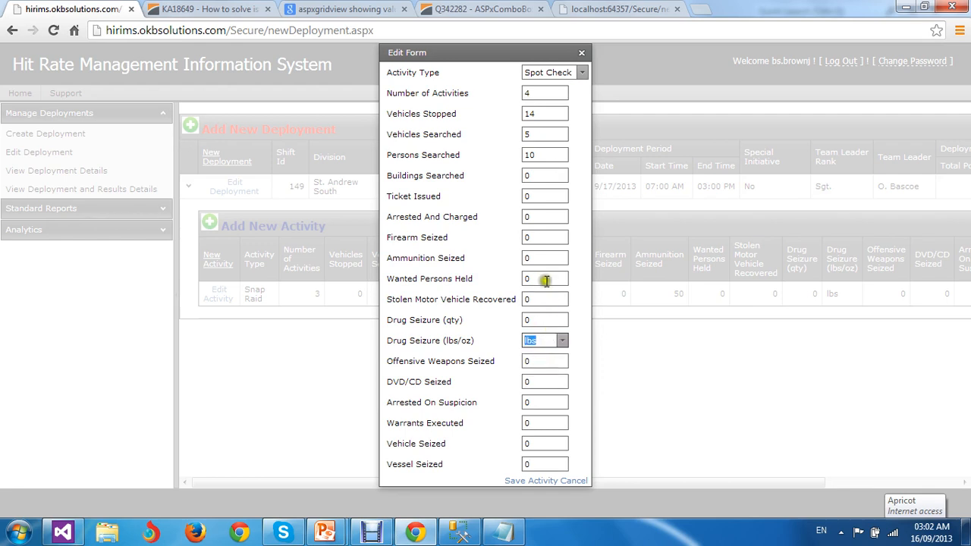
{"action": "left_click_drag", "start_coordinate": [537, 196], "coordinate": [515, 199]}
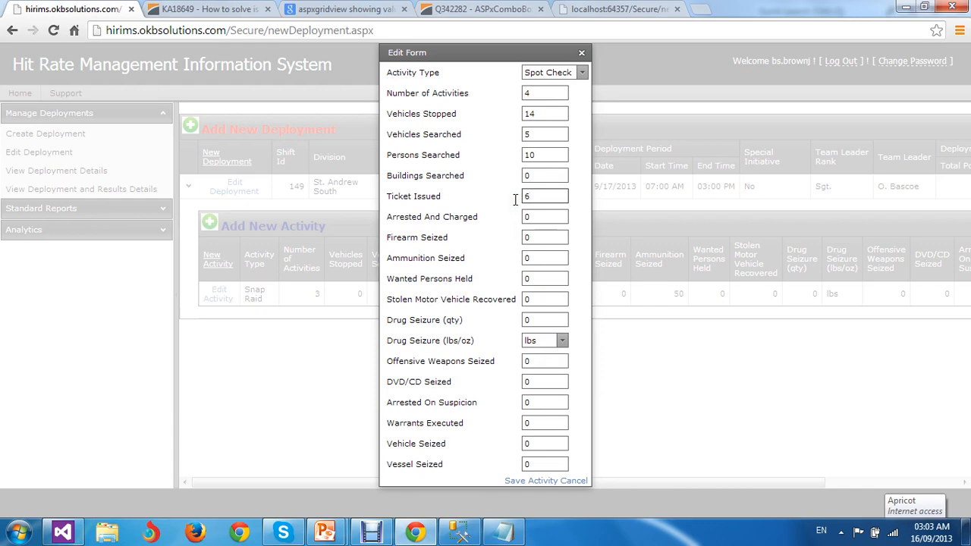
{"action": "type", "text": "6"}
{"action": "left_click", "coordinate": [527, 481]}
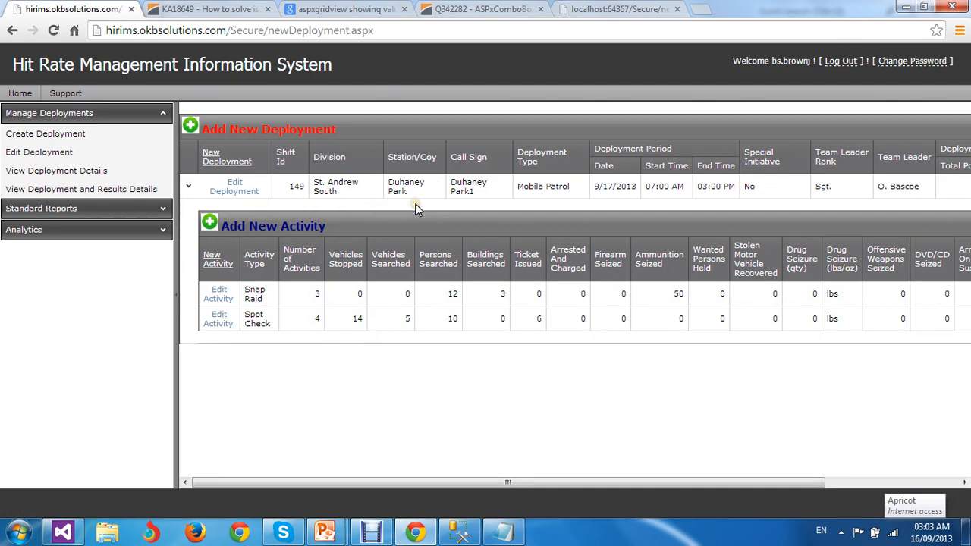
{"action": "left_click_drag", "start_coordinate": [415, 205], "coordinate": [187, 302]}
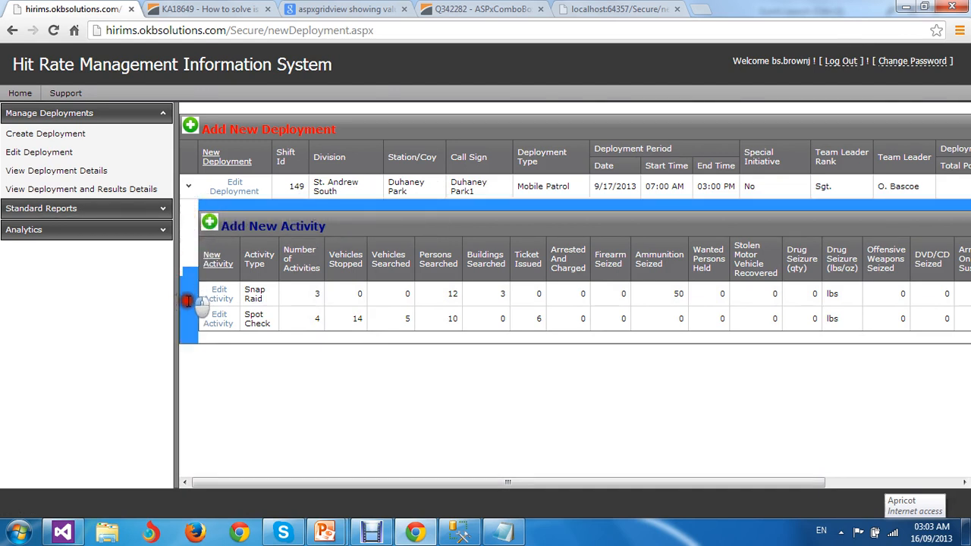
{"action": "left_click", "coordinate": [387, 205]}
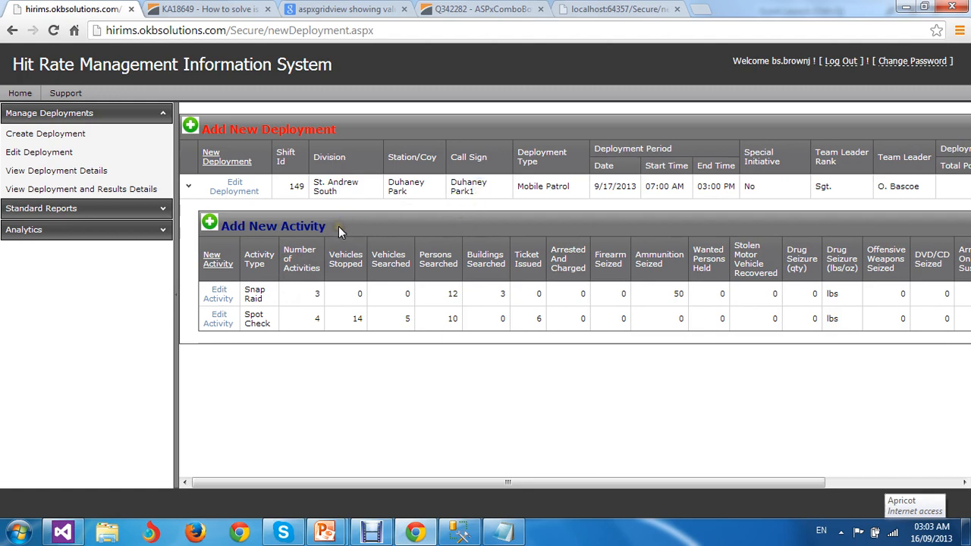
Step: Start a new deployment with station Hunts Bay and call sign Hunts Bay1
{"action": "left_click", "coordinate": [249, 130]}
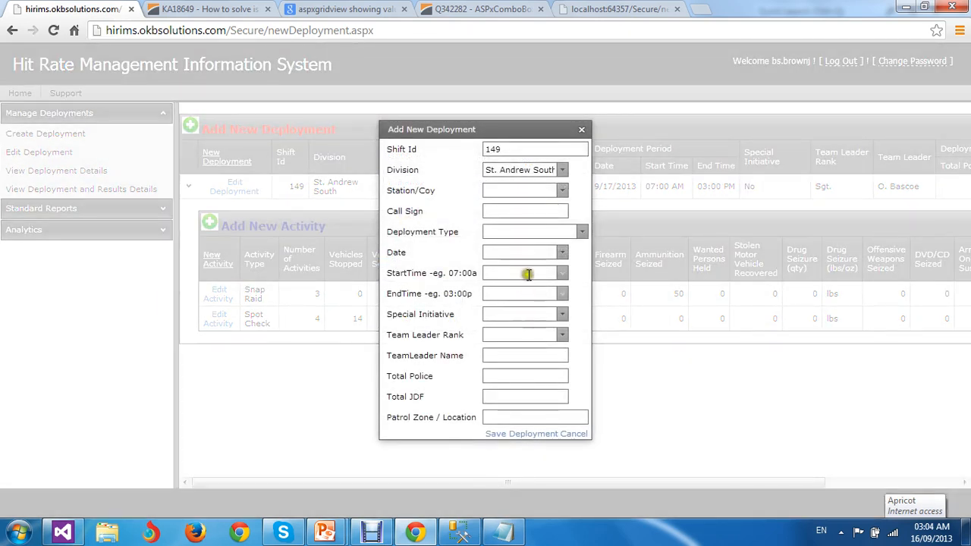
{"action": "left_click", "coordinate": [561, 192]}
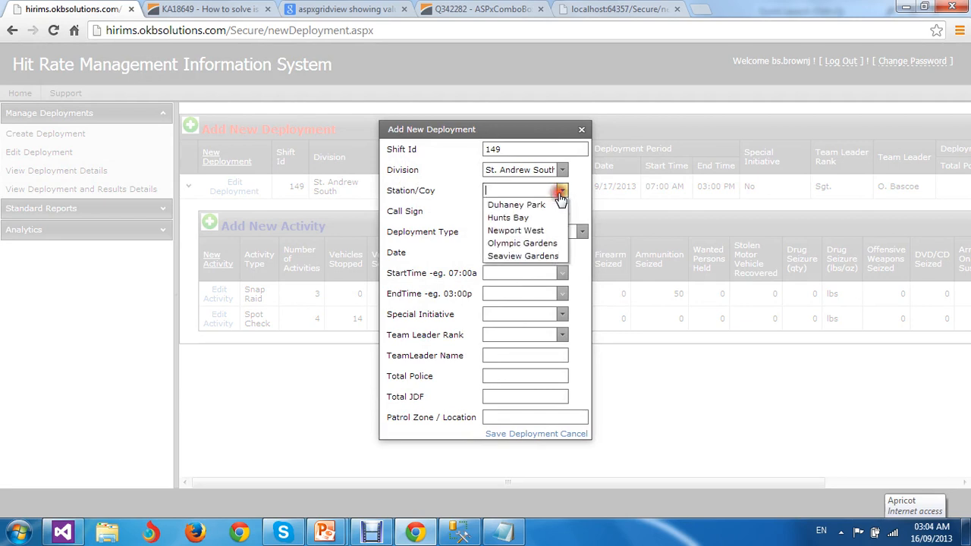
{"action": "left_click", "coordinate": [510, 218]}
{"action": "key", "text": "ctrl+c"}
{"action": "left_click", "coordinate": [516, 212]}
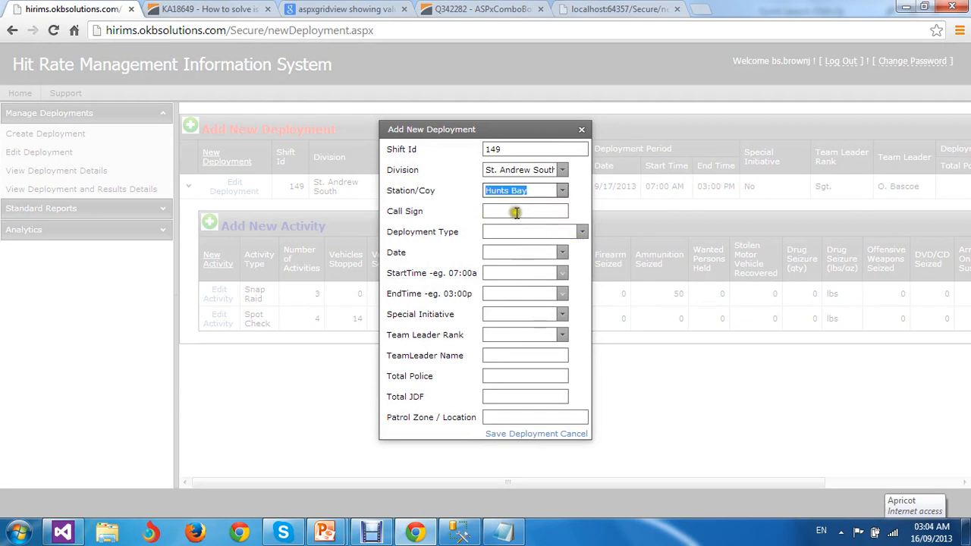
{"action": "key", "text": "ctrl+v"}
{"action": "left_click", "coordinate": [515, 212]}
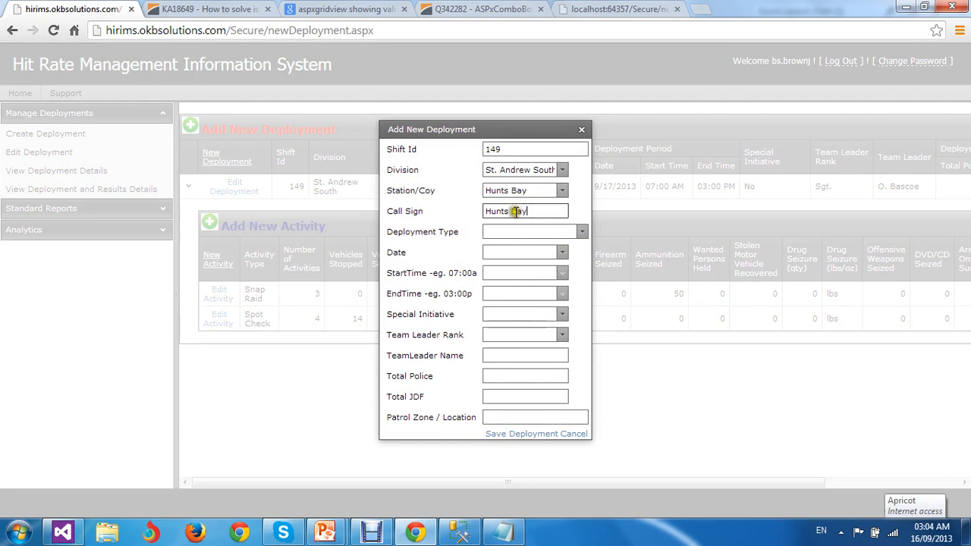
{"action": "type", "text": "1"}
Step: Set the Hunts Bay deployment's type to Mobile Patrol and its date to 9/16/2013
{"action": "left_click", "coordinate": [574, 230]}
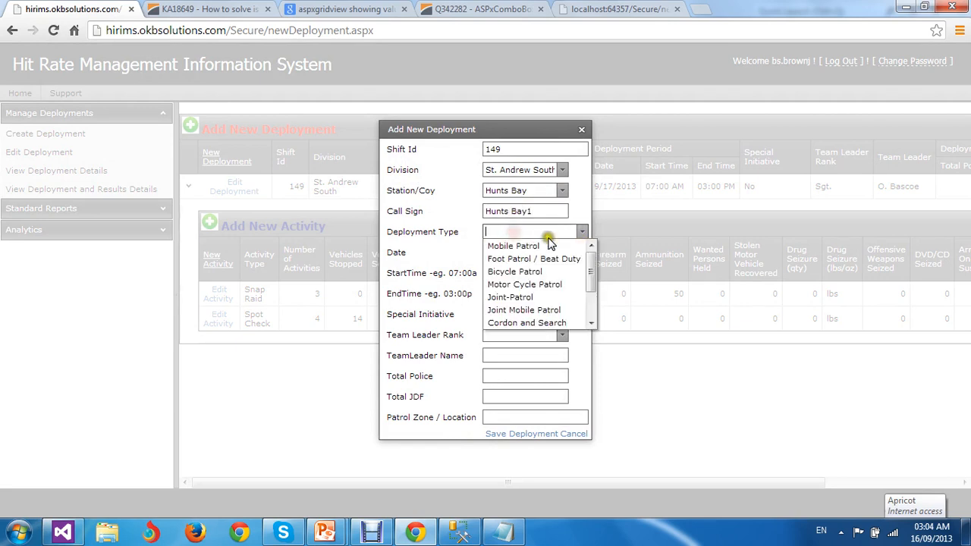
{"action": "left_click", "coordinate": [528, 245]}
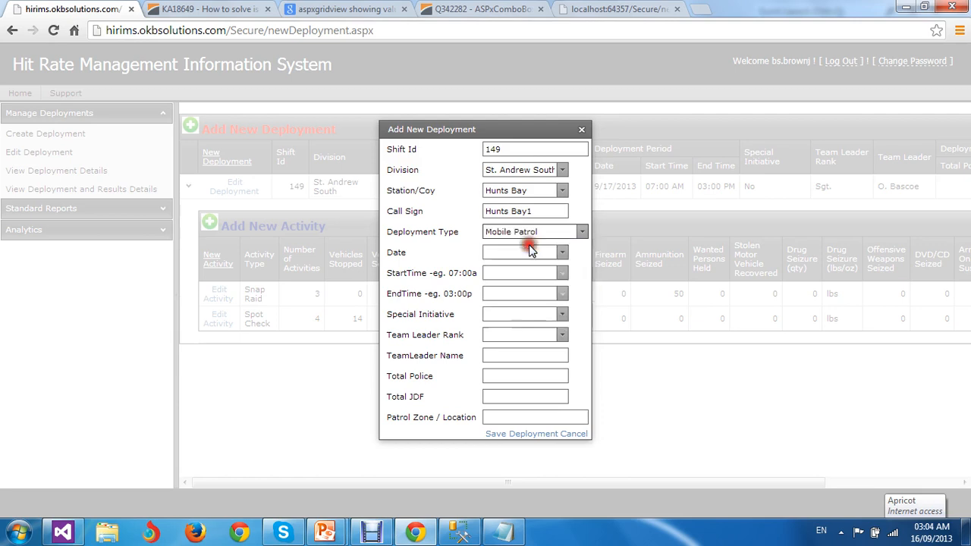
{"action": "left_click", "coordinate": [562, 252]}
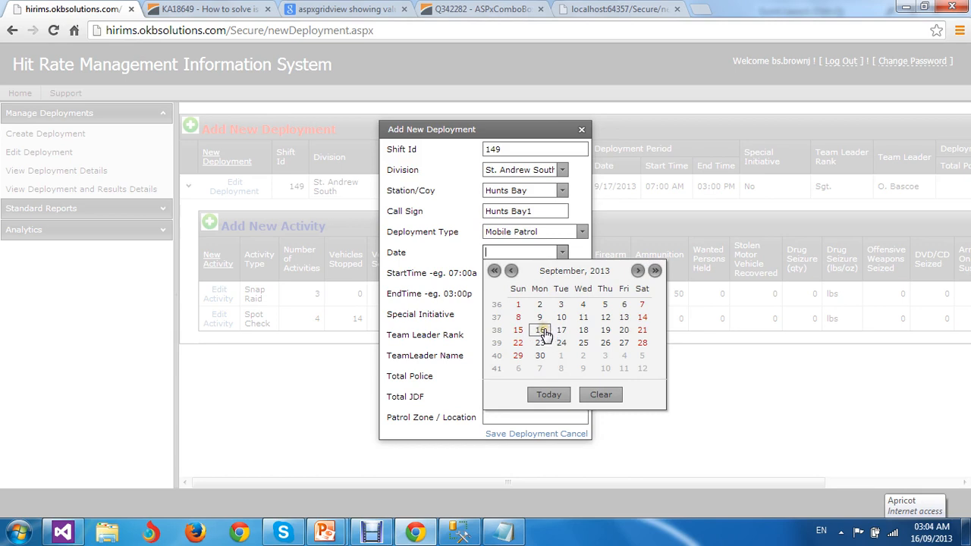
{"action": "left_click", "coordinate": [541, 330]}
Step: Set the Hunts Bay deployment's start time to 07:00 AM and its end time to 03:00 PM
{"action": "left_click", "coordinate": [537, 275]}
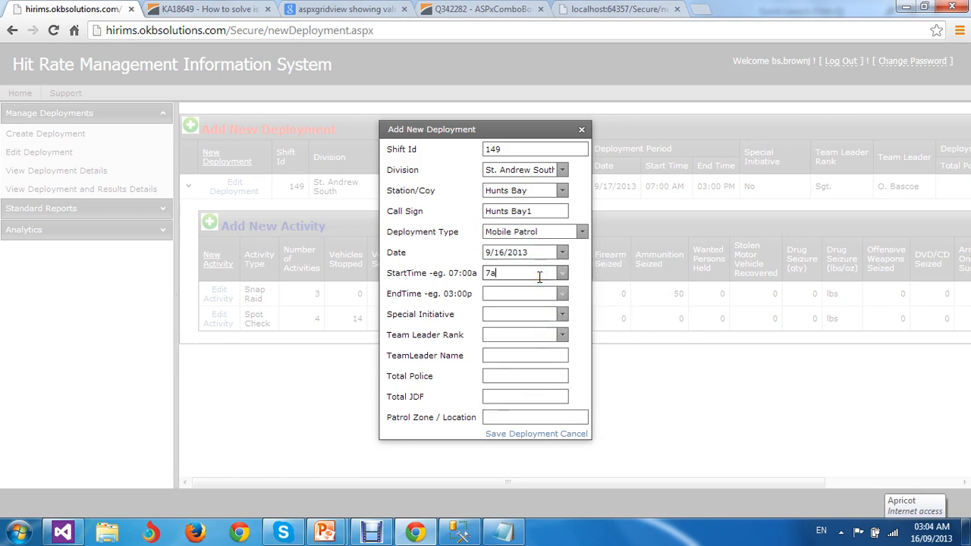
{"action": "type", "text": "7a"}
{"action": "key", "text": "Tab"}
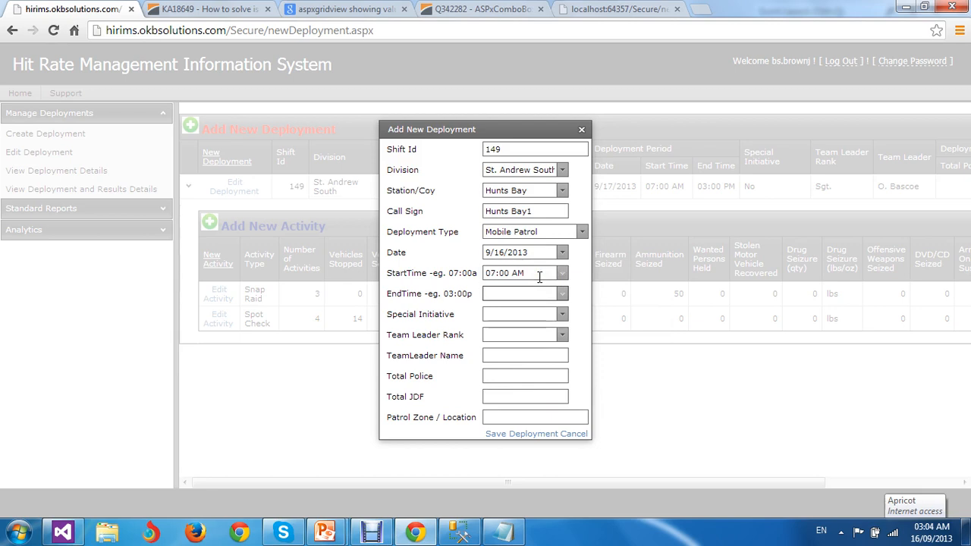
{"action": "type", "text": "3p"}
{"action": "key", "text": "Tab"}
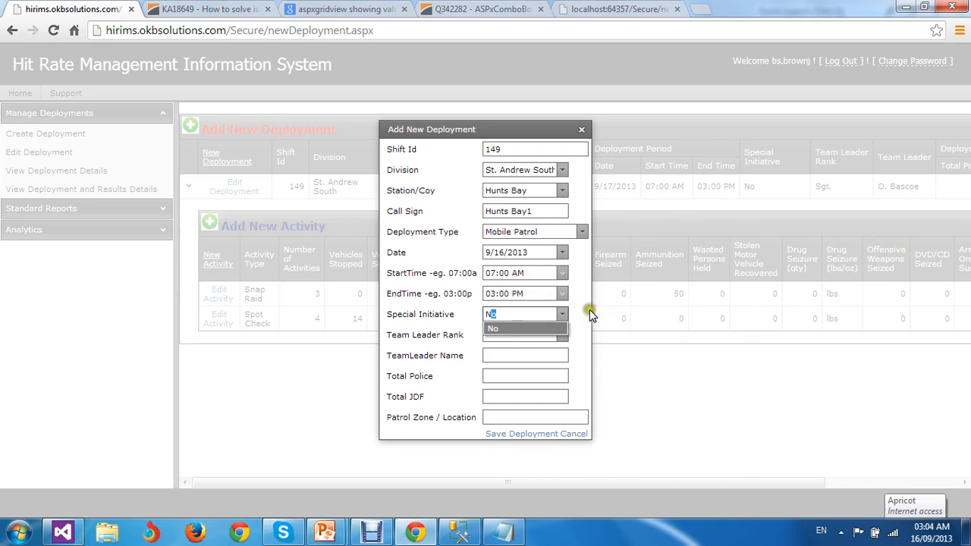
Step: Set the Hunts Bay deployment's special initiative to Anti Robbery and its team leader rank to Cpl
{"action": "left_click", "coordinate": [564, 316]}
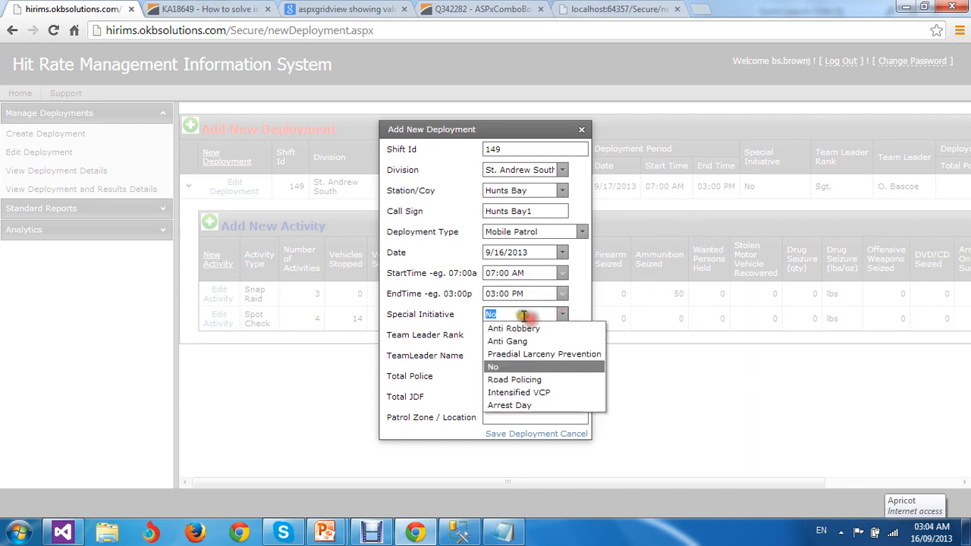
{"action": "left_click", "coordinate": [514, 330]}
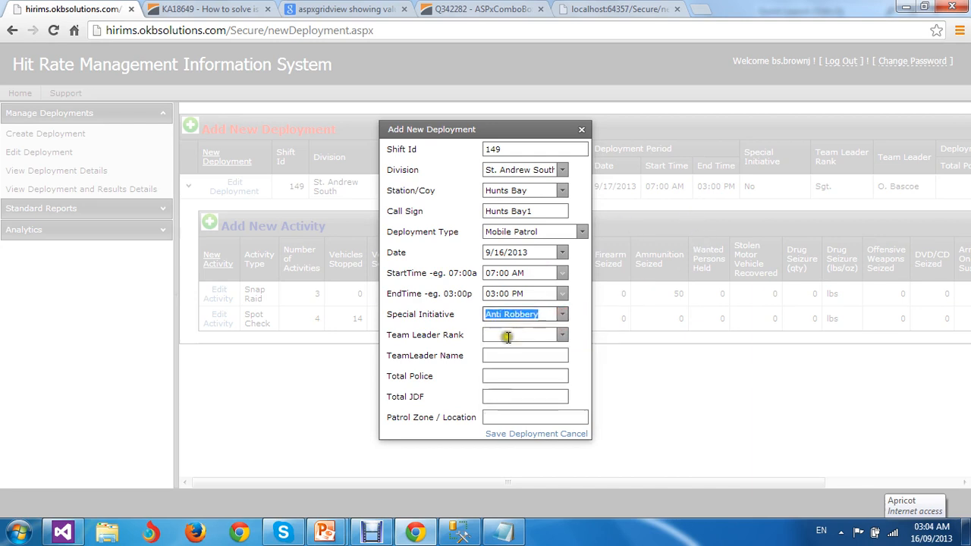
{"action": "left_click", "coordinate": [510, 335]}
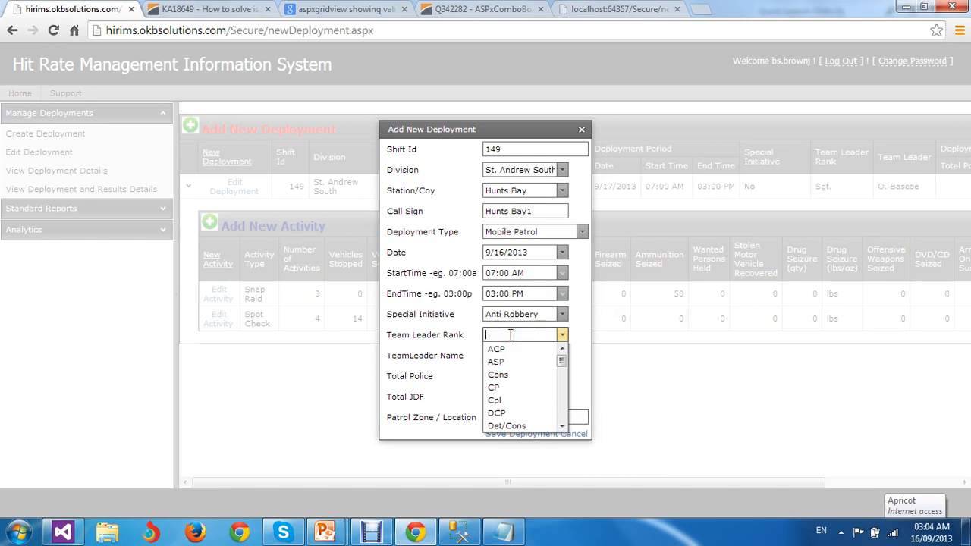
{"action": "left_click", "coordinate": [501, 399]}
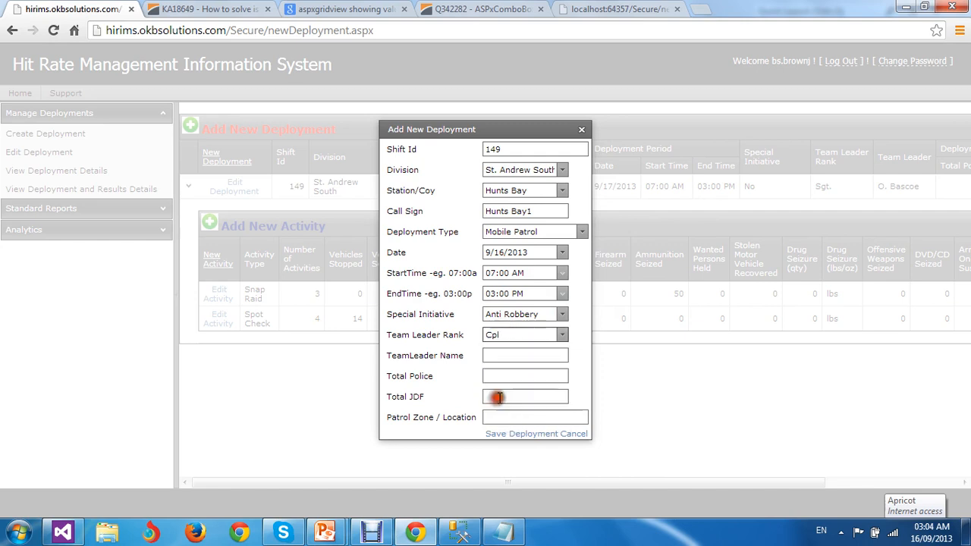
Step: Enter the team leader's name and set the Hunts Bay deployment's total police to 4 and total JDF to 0
{"action": "left_click", "coordinate": [514, 354]}
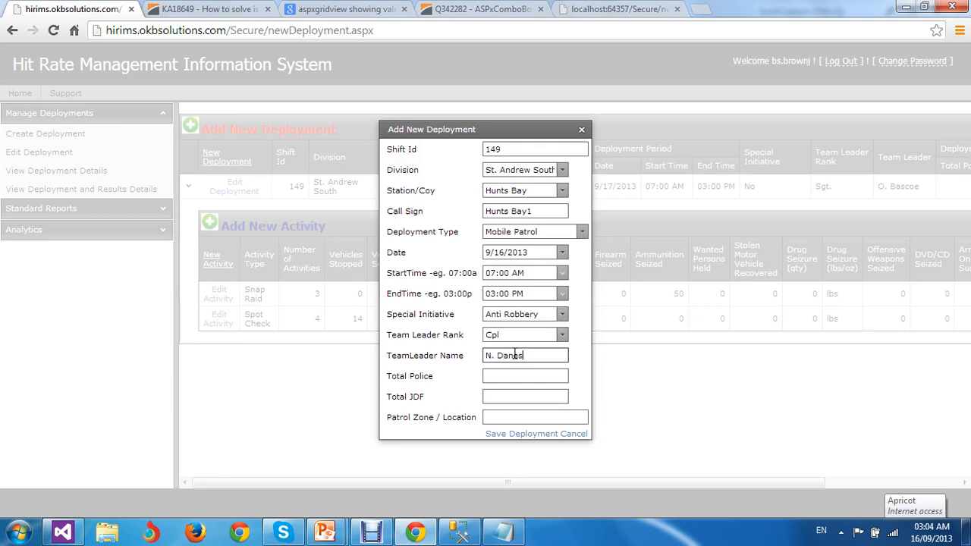
{"action": "left_click", "coordinate": [512, 371]}
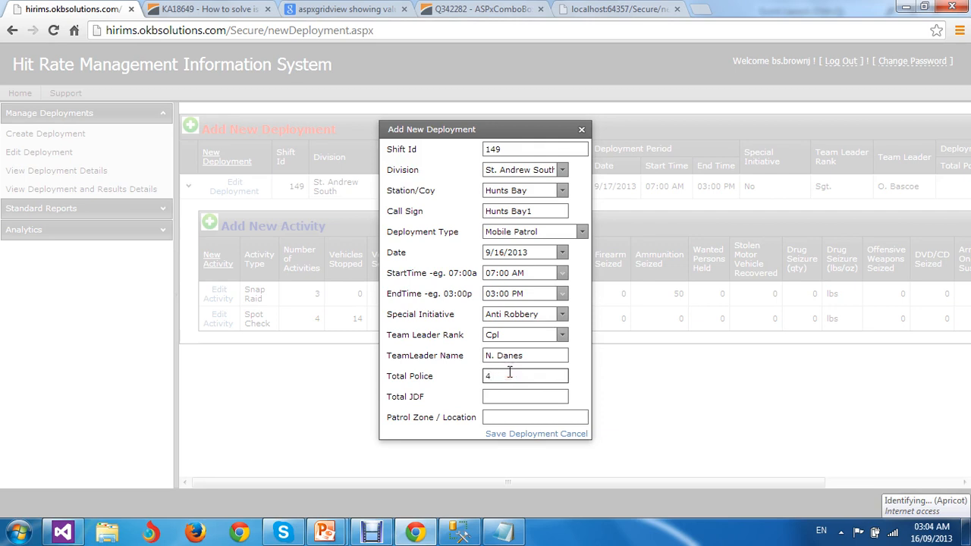
{"action": "left_click", "coordinate": [497, 394]}
{"action": "type", "text": "0"}
{"action": "key", "text": "Tab"}
Step: Enter Portia Simpson Miller Square as the Hunts Bay deployment's patrol location and save the deployment
{"action": "type", "text": "Por"}
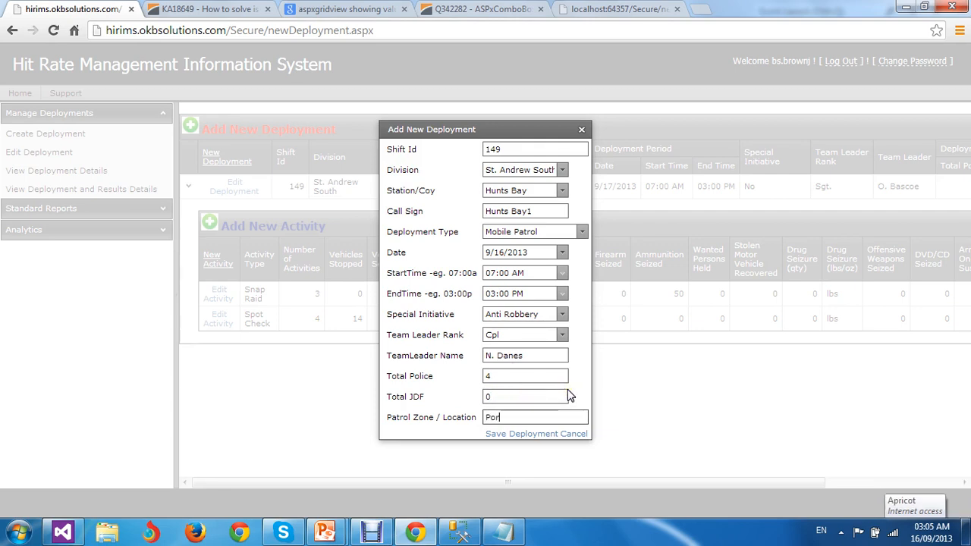
{"action": "type", "text": "tia"}
{"action": "type", "text": " Sim"}
{"action": "type", "text": "pso"}
{"action": "type", "text": "n Miller Square"}
{"action": "left_click", "coordinate": [540, 430]}
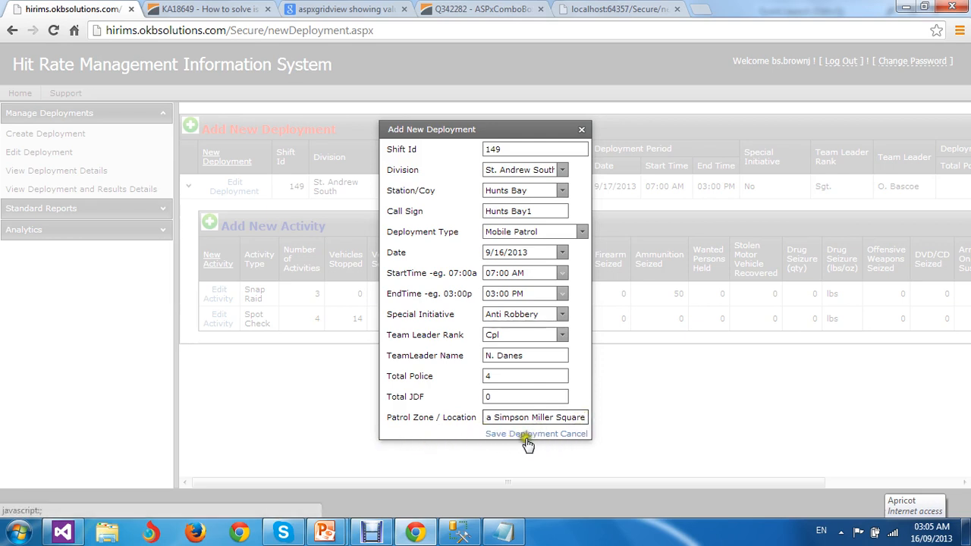
{"action": "left_click", "coordinate": [525, 437]}
{"action": "left_click", "coordinate": [525, 433]}
{"action": "left_click", "coordinate": [525, 435]}
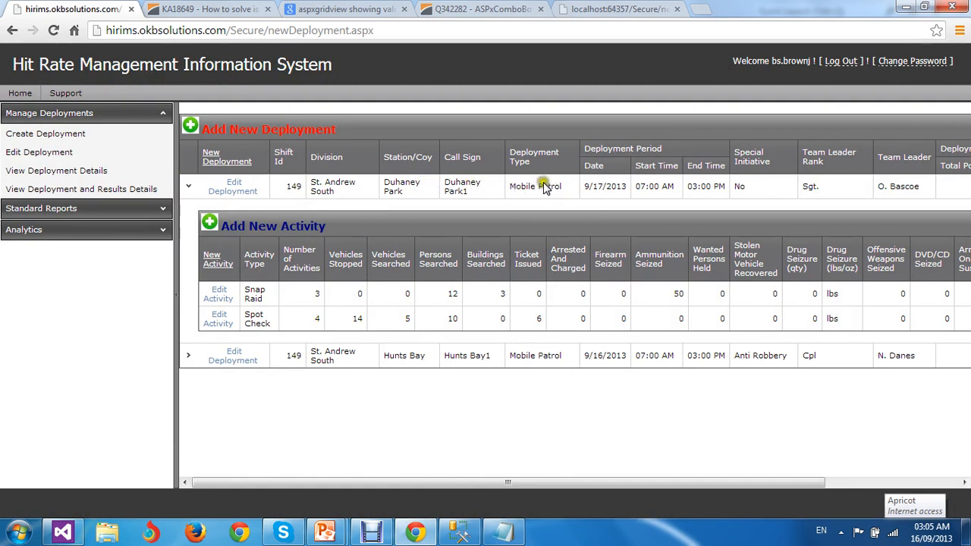
Step: Collapse and expand the Duhaney Park deployment to review its activities, leaving its details collapsed
{"action": "left_click", "coordinate": [159, 188]}
{"action": "left_click", "coordinate": [191, 188]}
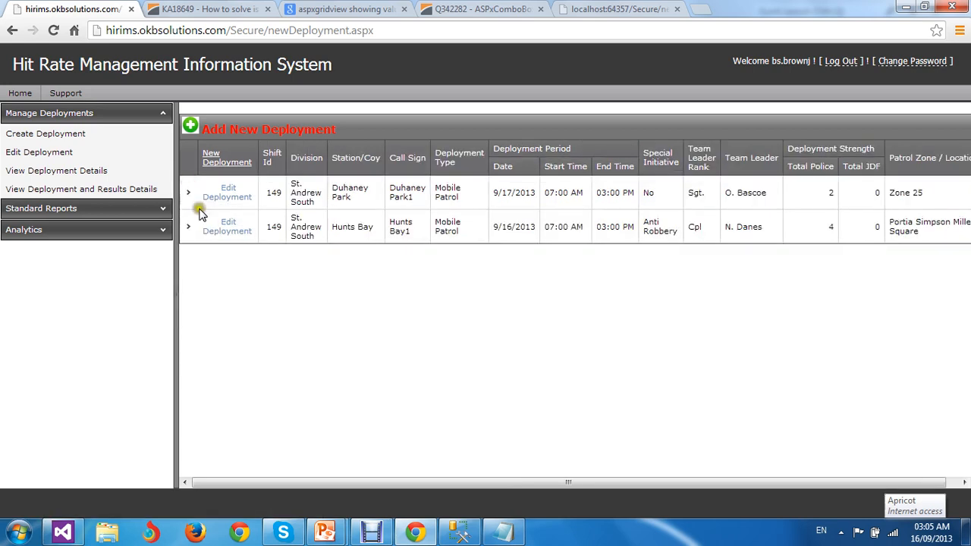
{"action": "left_click", "coordinate": [189, 194]}
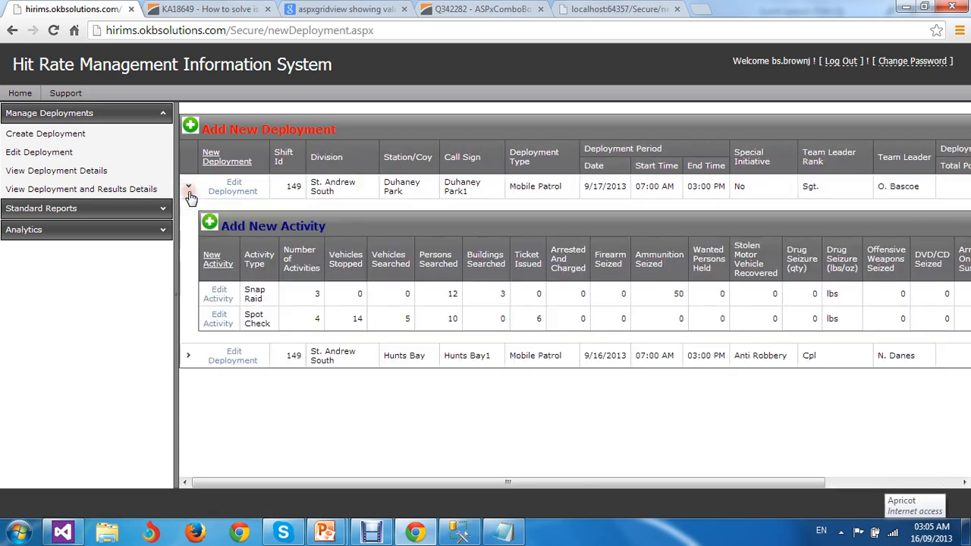
{"action": "left_click", "coordinate": [190, 191]}
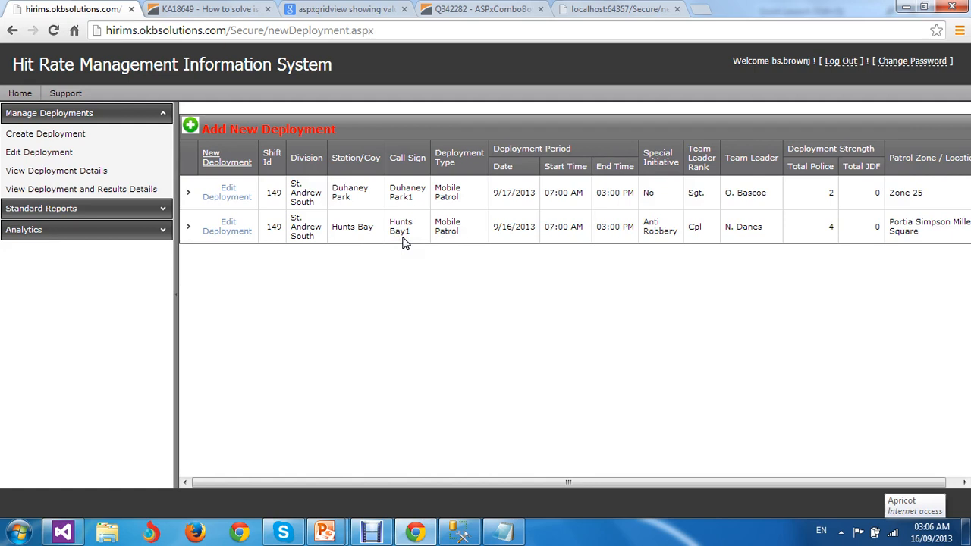
Step: Start a new activity under the Hunts Bay deployment and set its activity type to VCP
{"action": "left_click", "coordinate": [187, 229]}
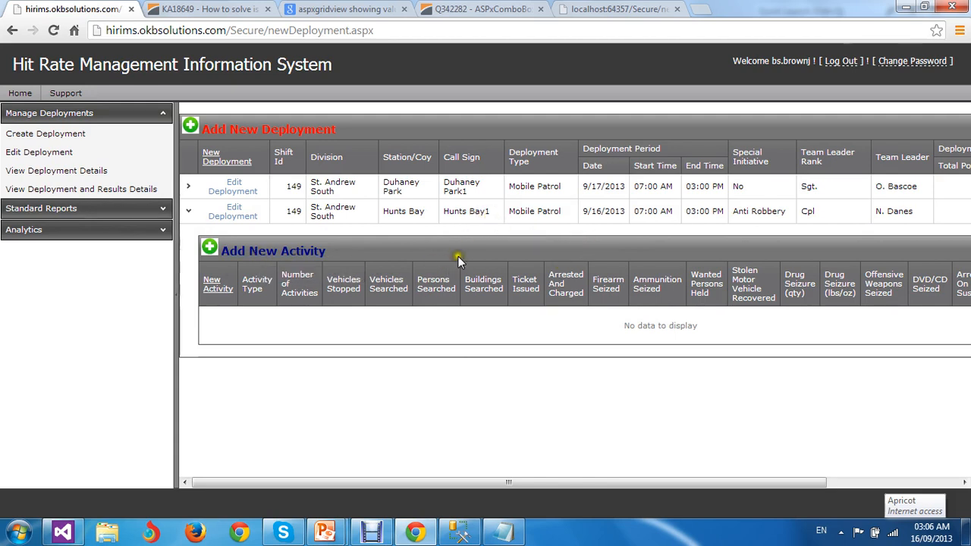
{"action": "left_click", "coordinate": [256, 251]}
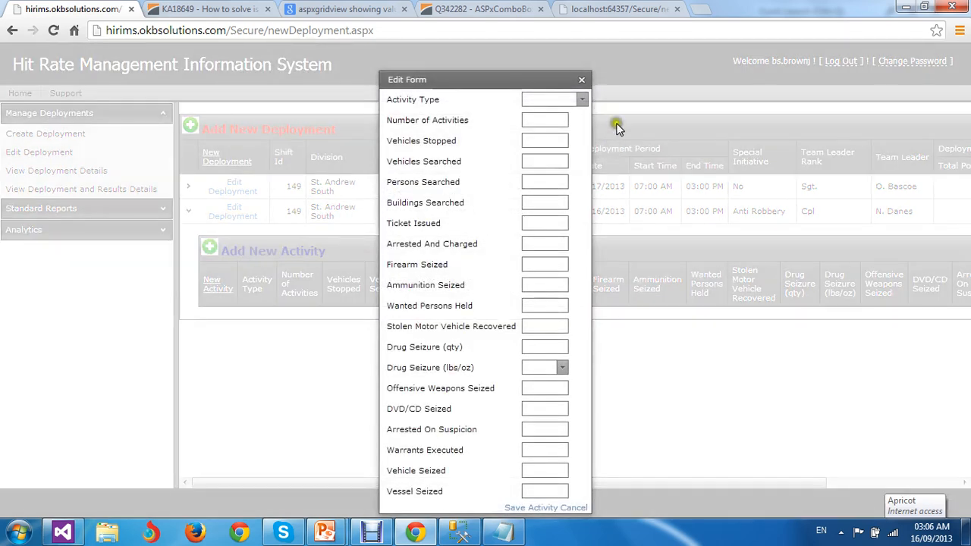
{"action": "left_click", "coordinate": [584, 100]}
{"action": "left_click", "coordinate": [556, 113]}
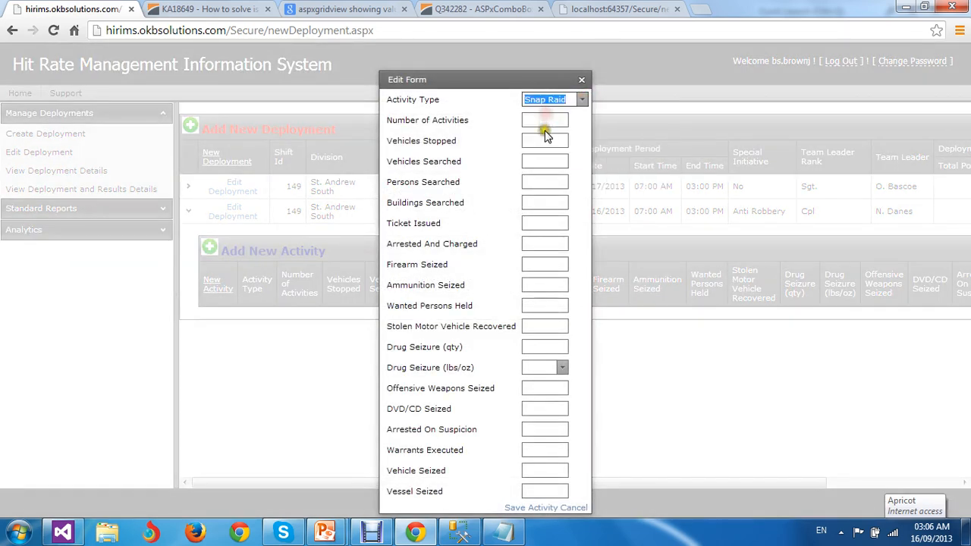
{"action": "left_click", "coordinate": [542, 118]}
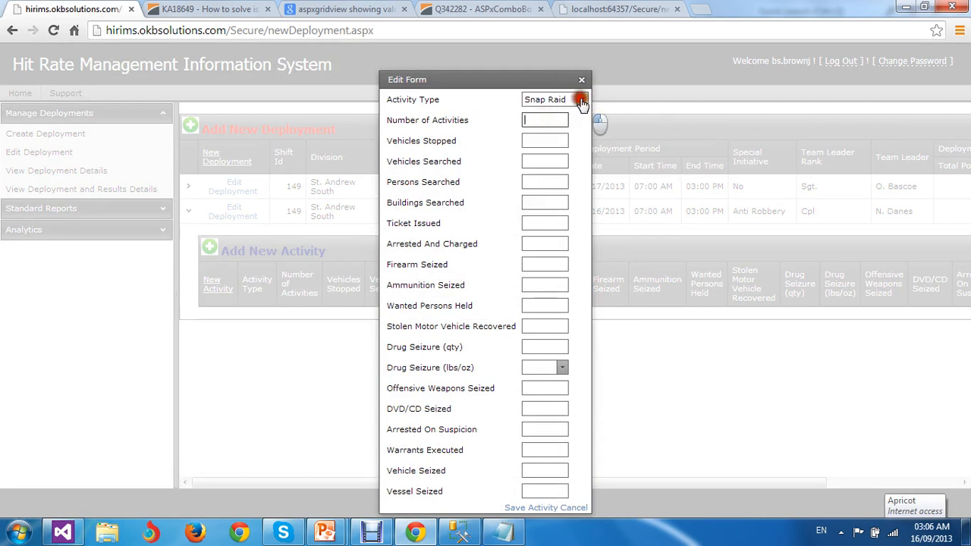
{"action": "left_click", "coordinate": [582, 100]}
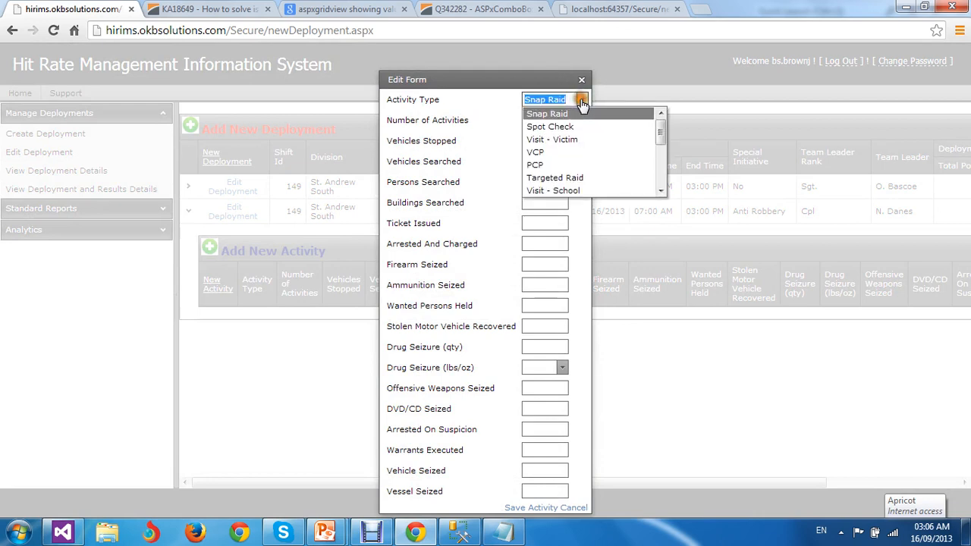
{"action": "left_click", "coordinate": [538, 154]}
Step: Set the VCP activity's number of activities to 4, vehicles stopped to 20, vehicles searched to 6 and persons searched to 14
{"action": "left_click", "coordinate": [545, 122]}
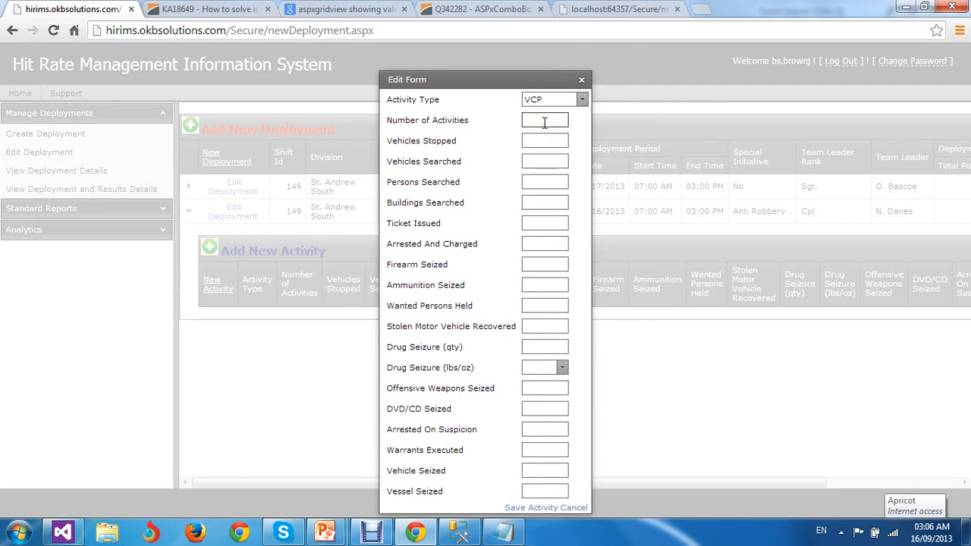
{"action": "type", "text": "4"}
{"action": "key", "text": "Tab"}
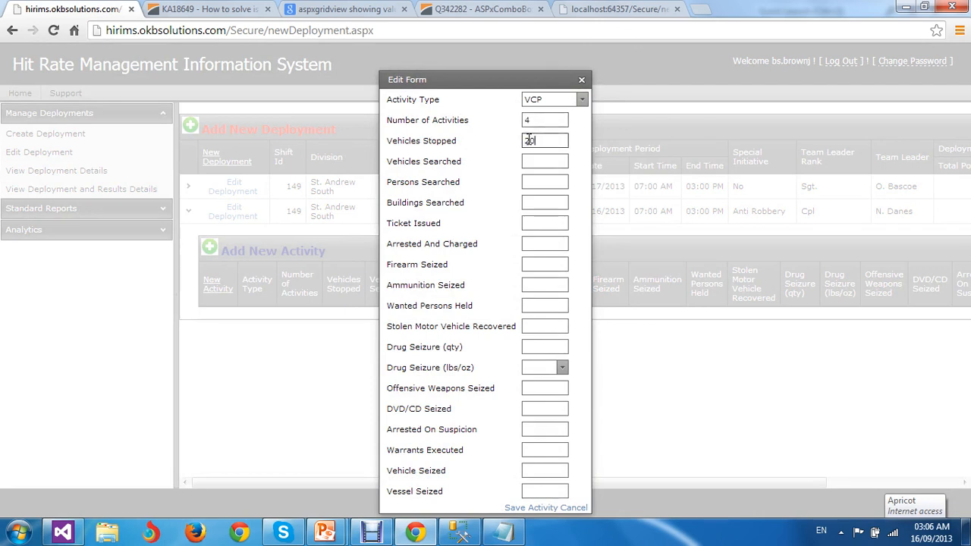
{"action": "key", "text": "Tab"}
{"action": "type", "text": "6"}
{"action": "key", "text": "Tab"}
{"action": "type", "text": "14"}
Step: Set the VCP activity's buildings searched to 0, tickets issued to 20, and every result from arrested and charged through drug seizure quantity to 0
{"action": "key", "text": "Tab"}
{"action": "type", "text": "0"}
{"action": "key", "text": "Tab"}
{"action": "key", "text": "Tab"}
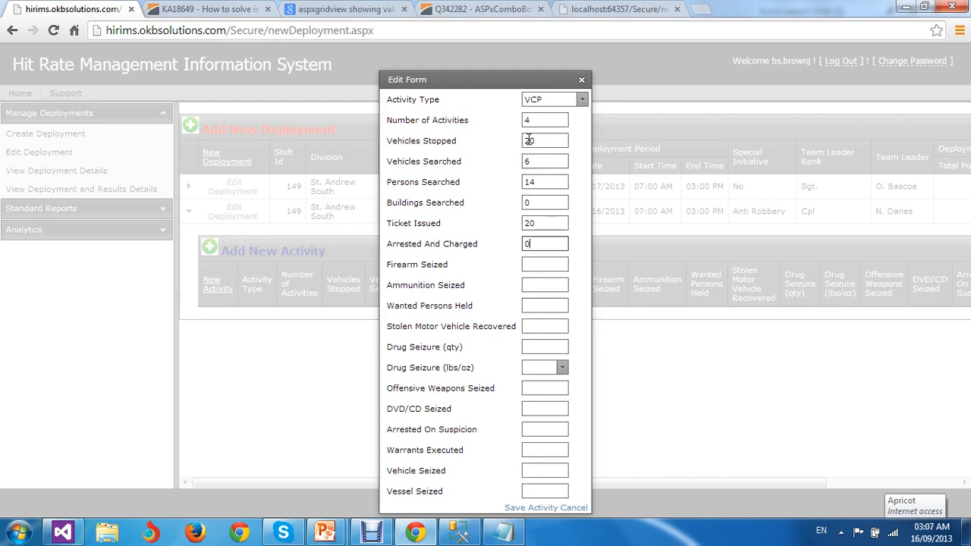
{"action": "key", "text": "Tab"}
{"action": "type", "text": "0"}
{"action": "key", "text": "Tab"}
{"action": "type", "text": "0"}
{"action": "key", "text": "Tab"}
{"action": "type", "text": "0"}
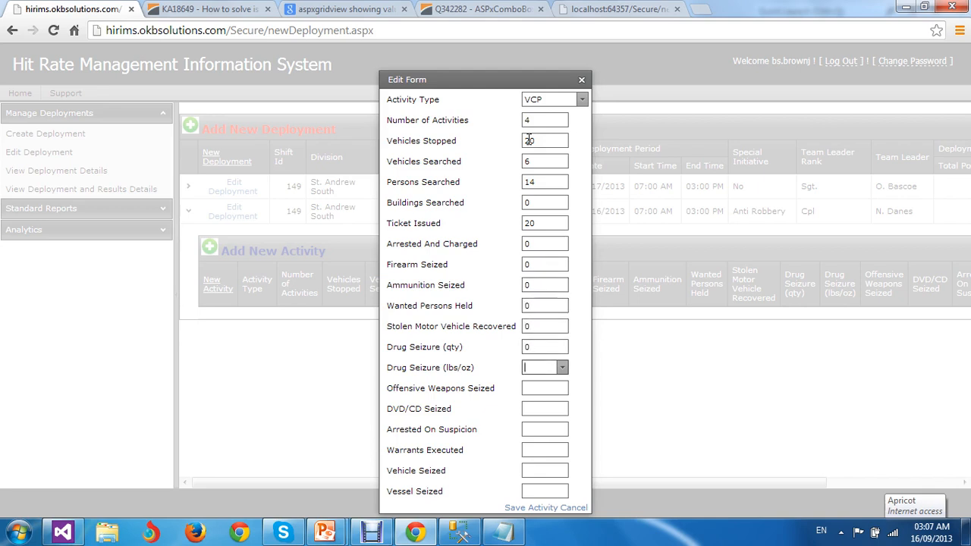
{"action": "type", "text": "\t0\t0\t0"}
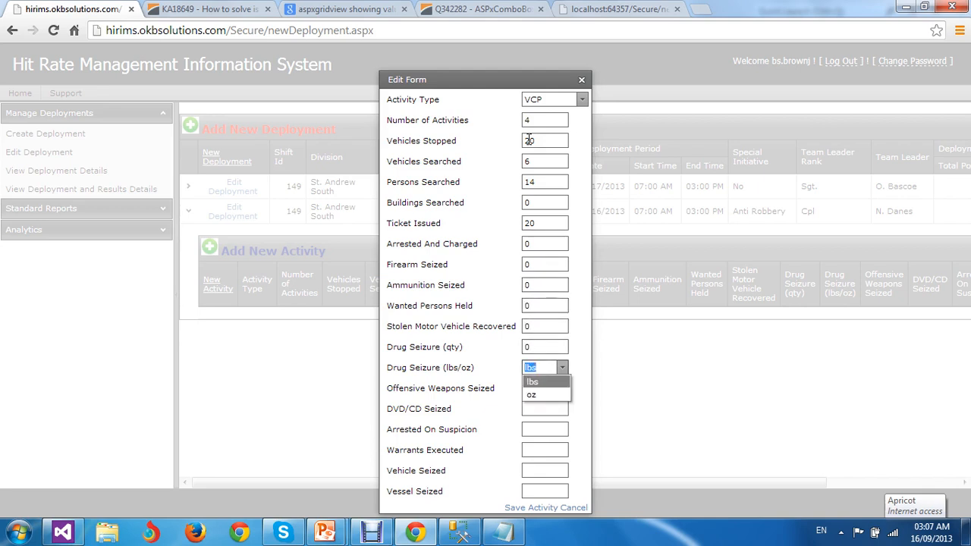
Step: Set the VCP drug seizure unit to lbs, offensive weapons seized to 20 and all remaining results to 0, and save the activity
{"action": "key", "text": "Tab"}
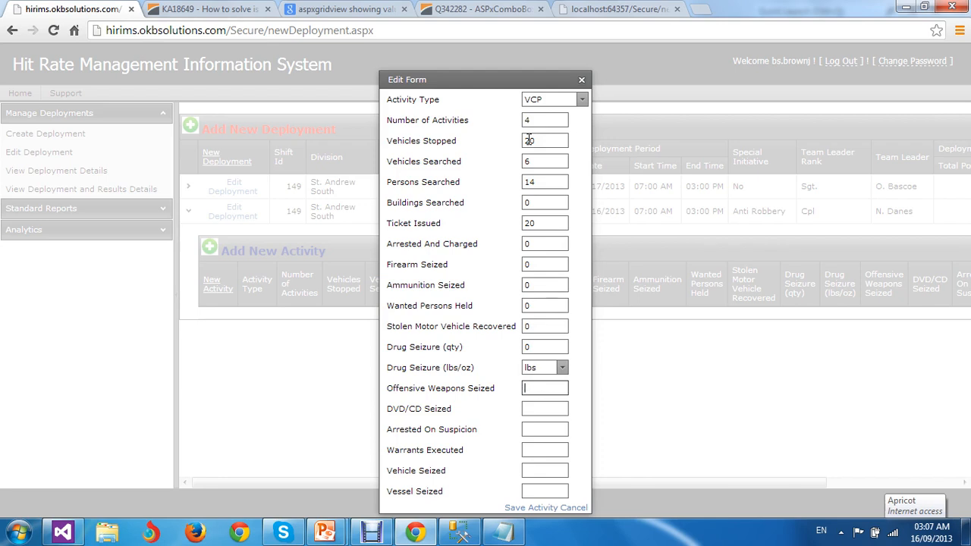
{"action": "key", "text": "Tab"}
{"action": "type", "text": "0\t0\t0\t0\t0"}
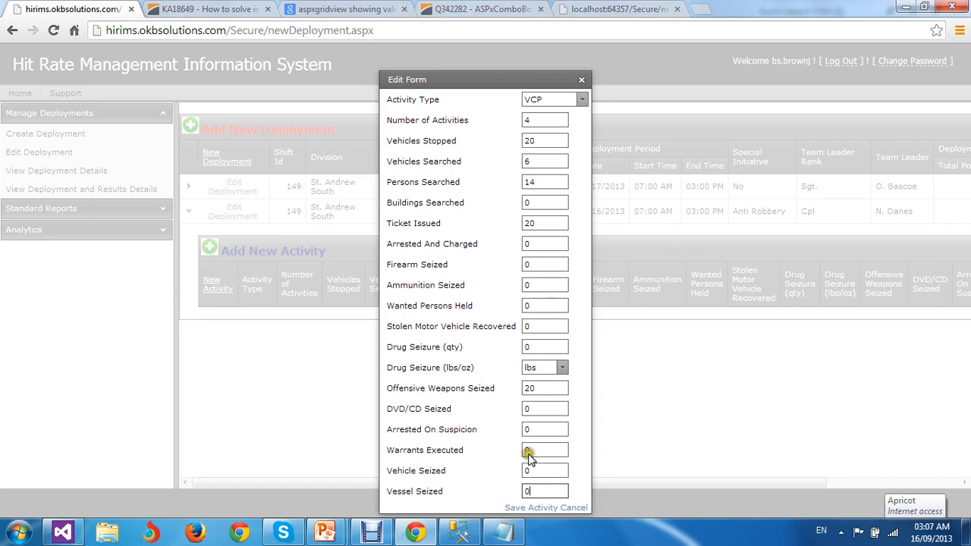
{"action": "left_click", "coordinate": [524, 508]}
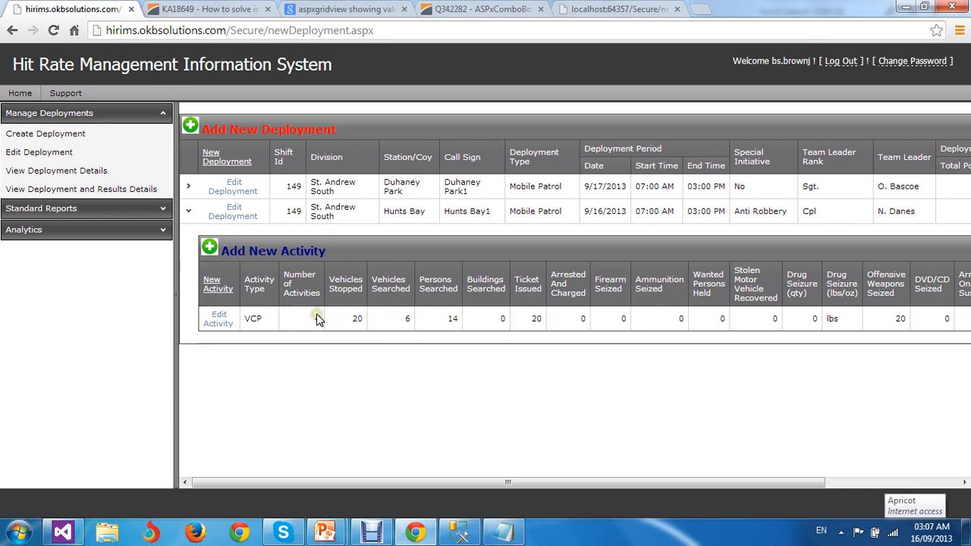
Step: Open a blank form for another deployment and close it without saving
{"action": "left_click", "coordinate": [272, 129]}
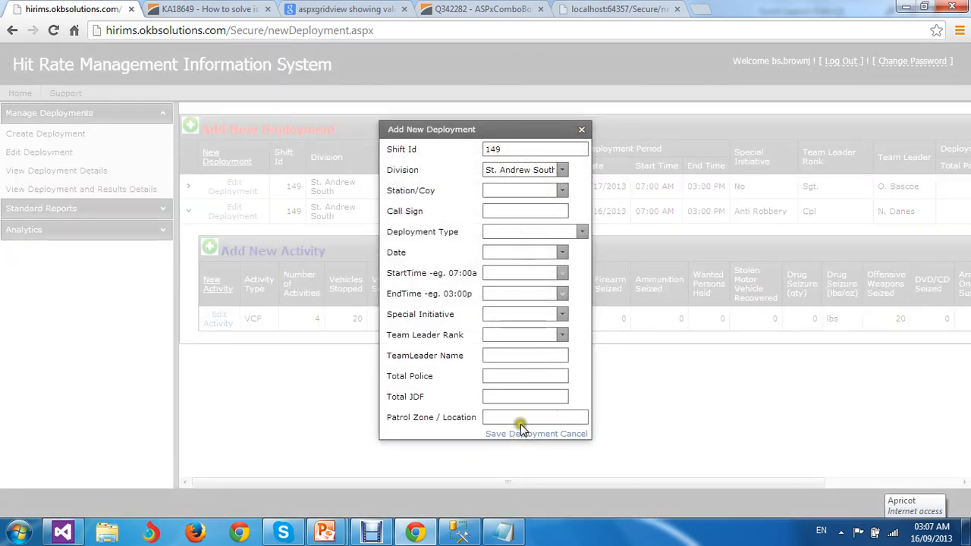
{"action": "left_click", "coordinate": [581, 131]}
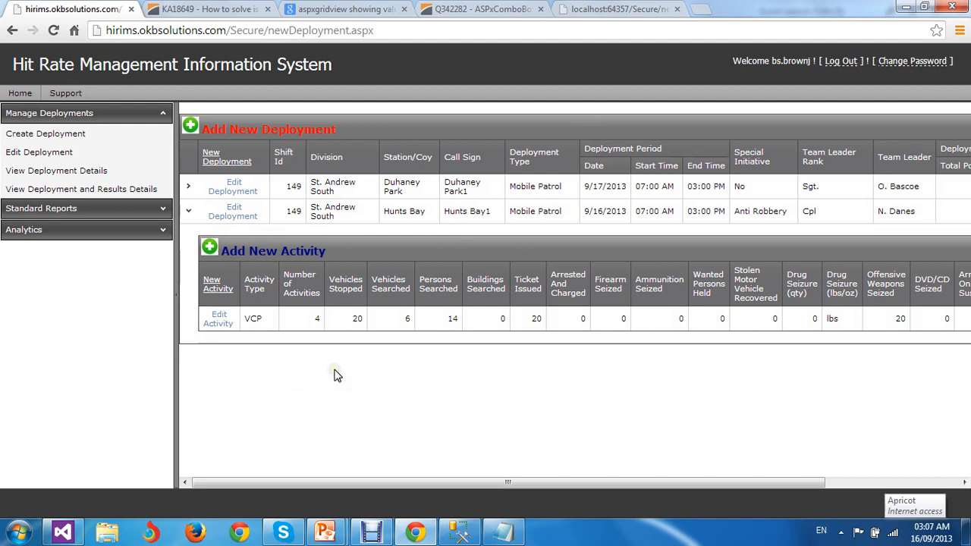
Step: Review the activities recorded under the Duhaney Park and Hunts Bay deployments, expanding each deployment in turn
{"action": "left_click", "coordinate": [188, 211]}
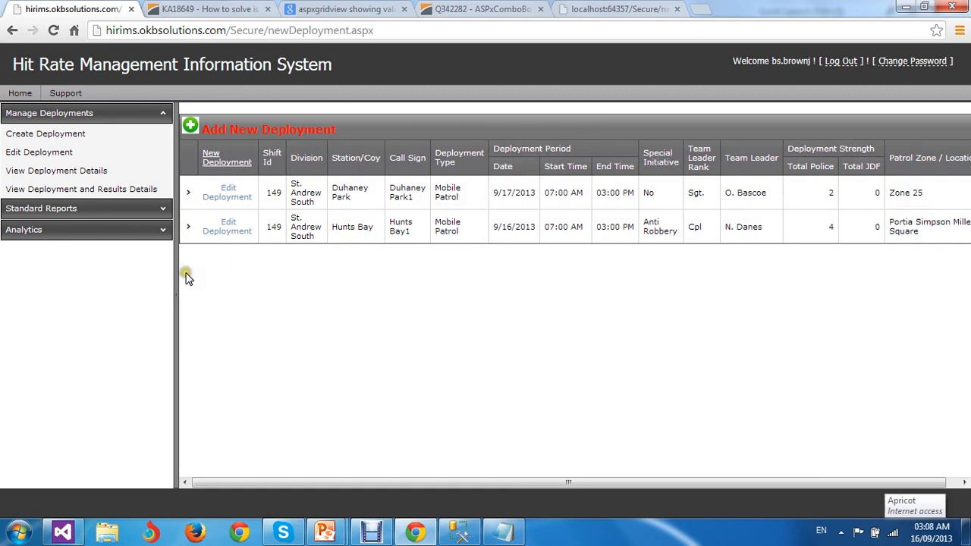
{"action": "left_click", "coordinate": [187, 276]}
{"action": "left_click", "coordinate": [189, 194]}
{"action": "left_click", "coordinate": [189, 195]}
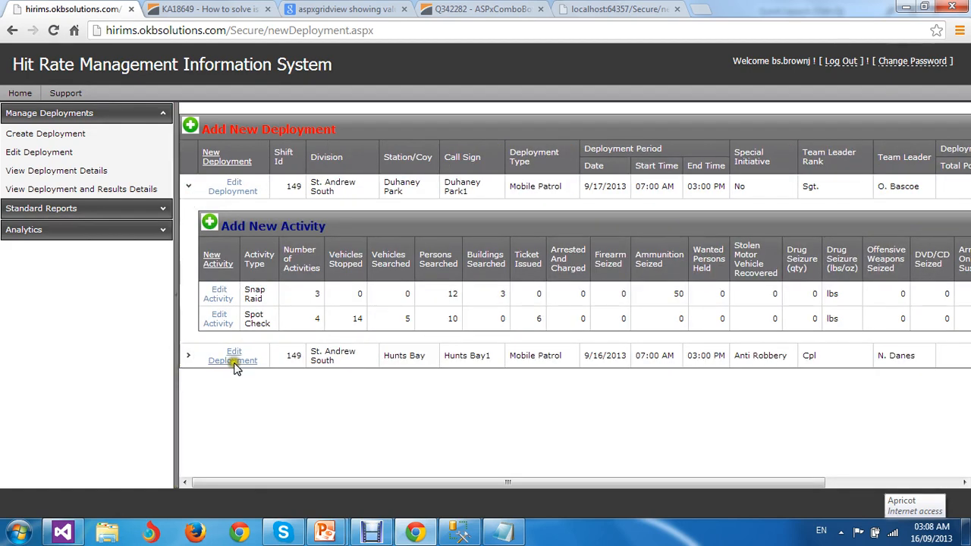
{"action": "left_click", "coordinate": [188, 355]}
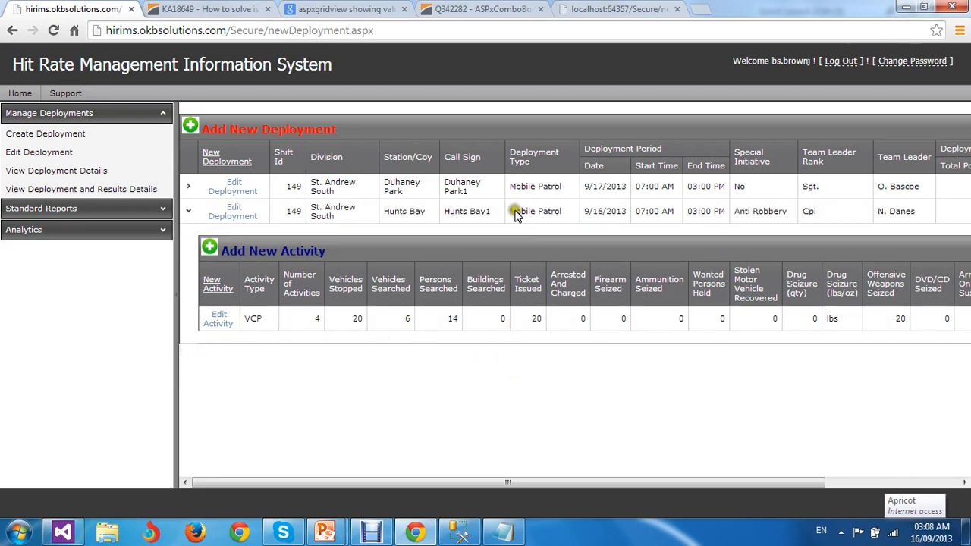
{"action": "left_click", "coordinate": [452, 361]}
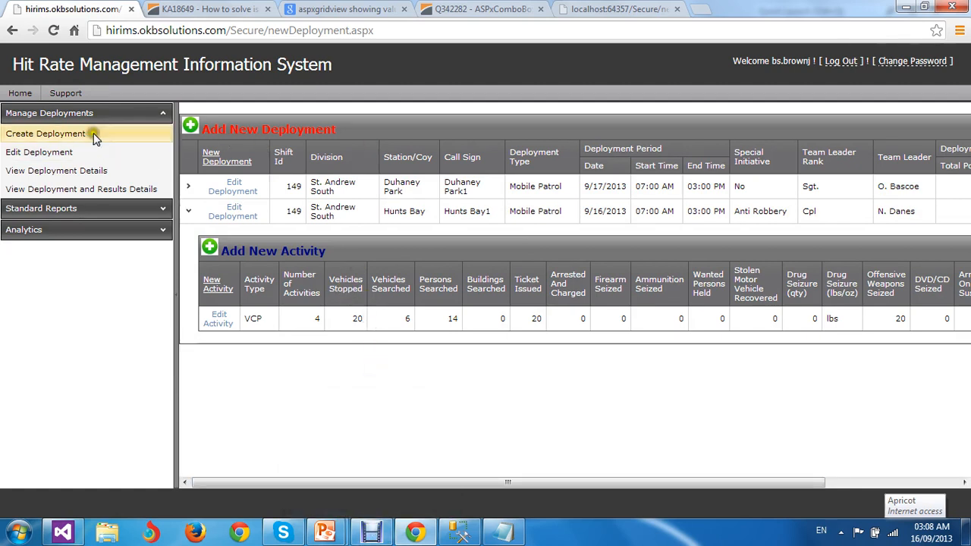
Step: Return to the home page and load the 7am - 7pm shift of 17/09/2013 for deployment editing
{"action": "left_click", "coordinate": [18, 96]}
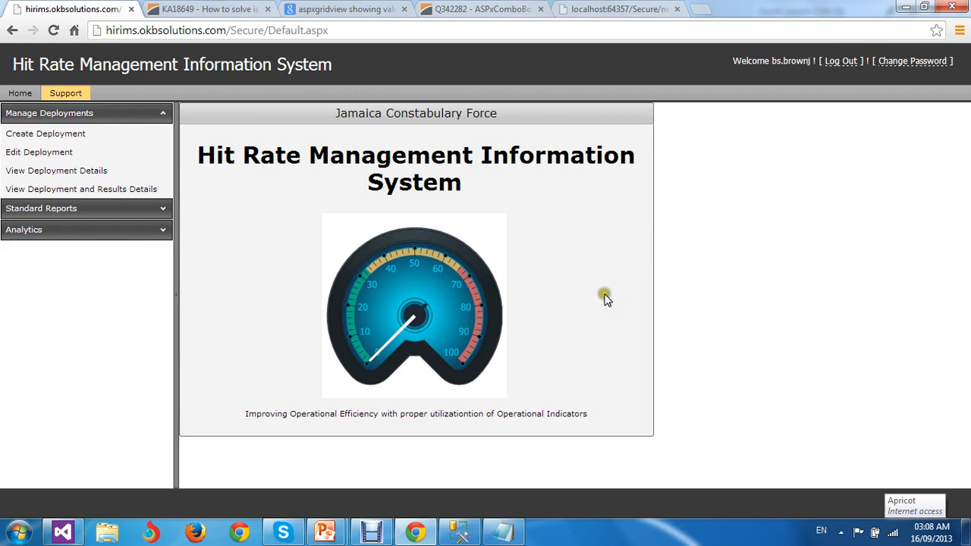
{"action": "left_click", "coordinate": [41, 155]}
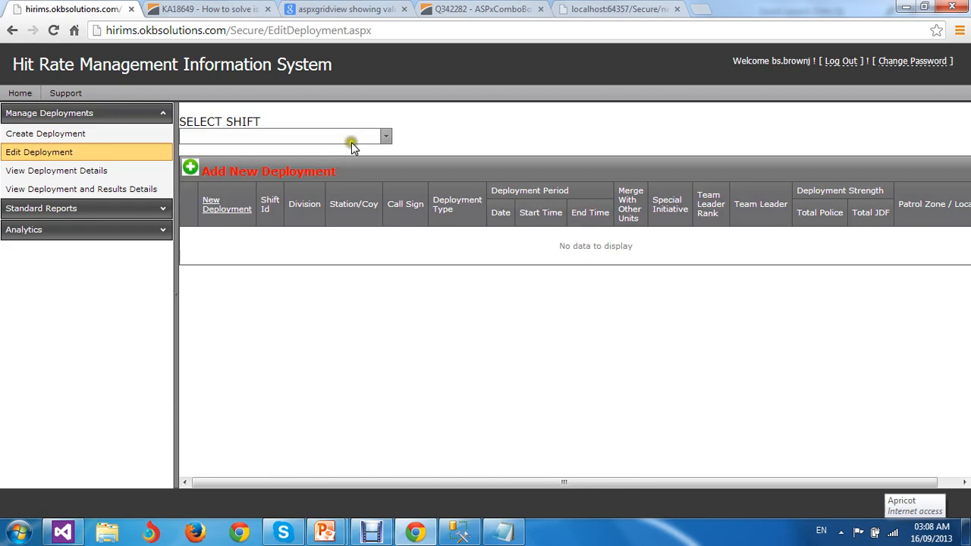
{"action": "left_click", "coordinate": [386, 137]}
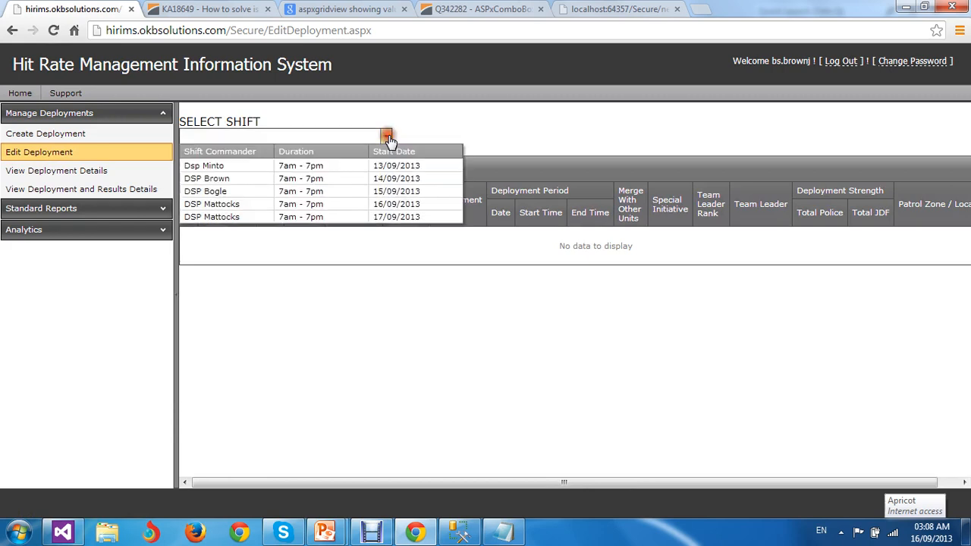
{"action": "left_click", "coordinate": [305, 216]}
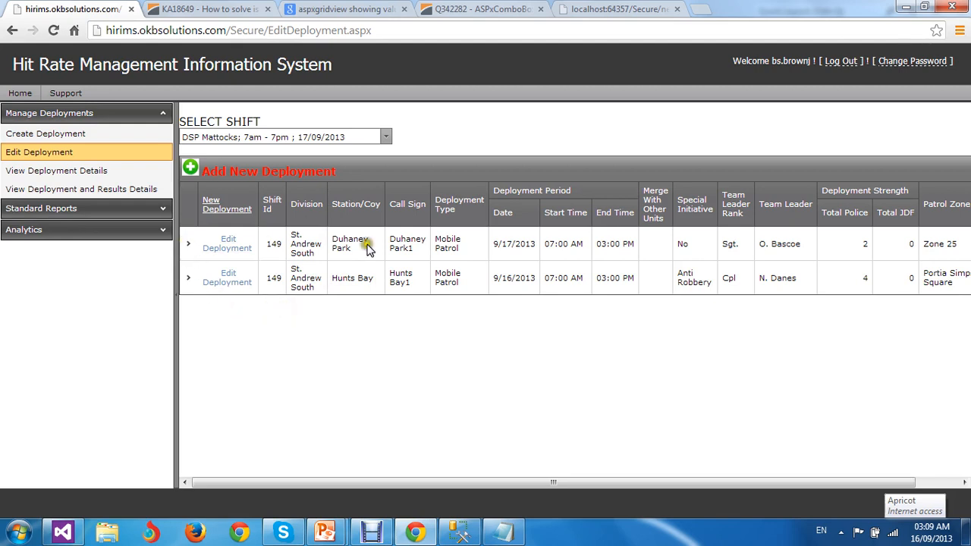
Step: Examine the Duhaney Park and Hunts Bay activities in the loaded shift, and reselect the 17/09/2013 shift
{"action": "left_click", "coordinate": [188, 244]}
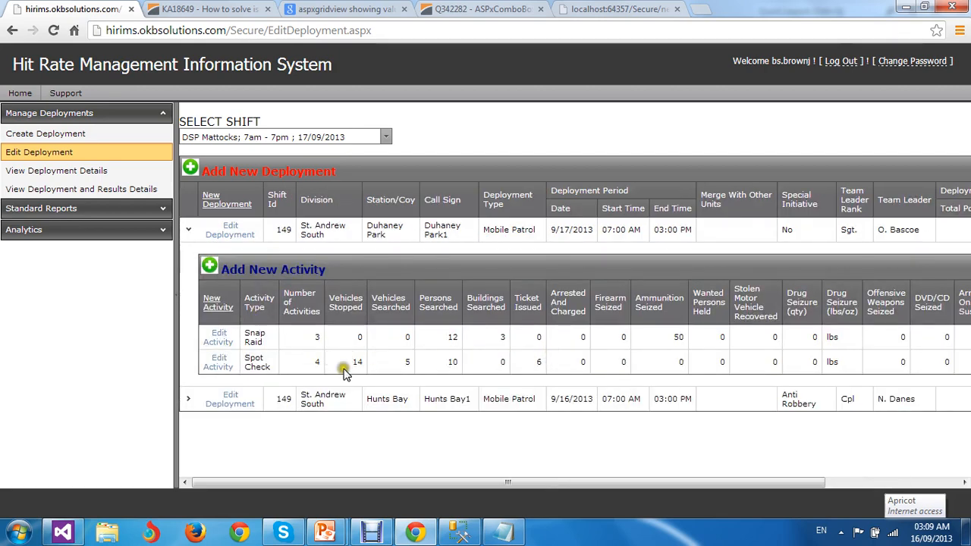
{"action": "left_click", "coordinate": [188, 398]}
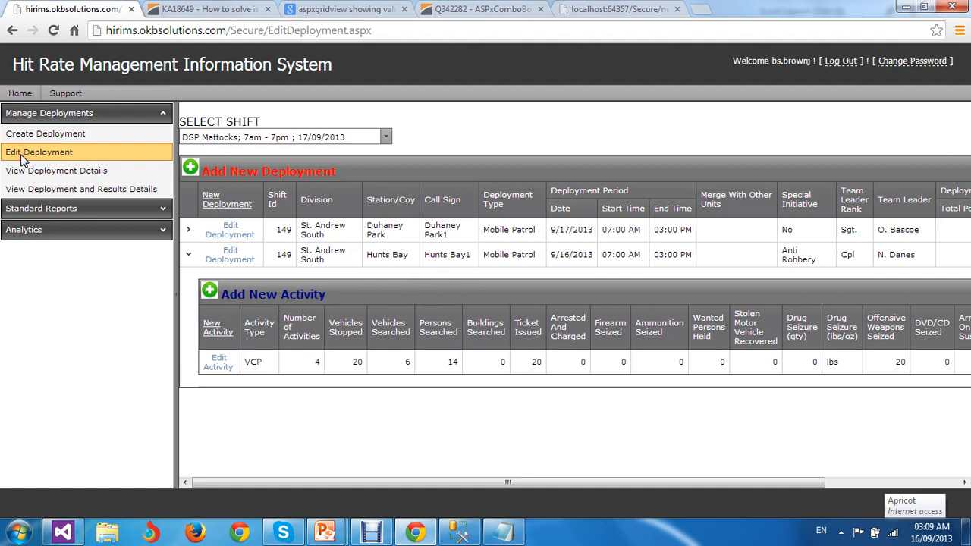
{"action": "left_click", "coordinate": [386, 136]}
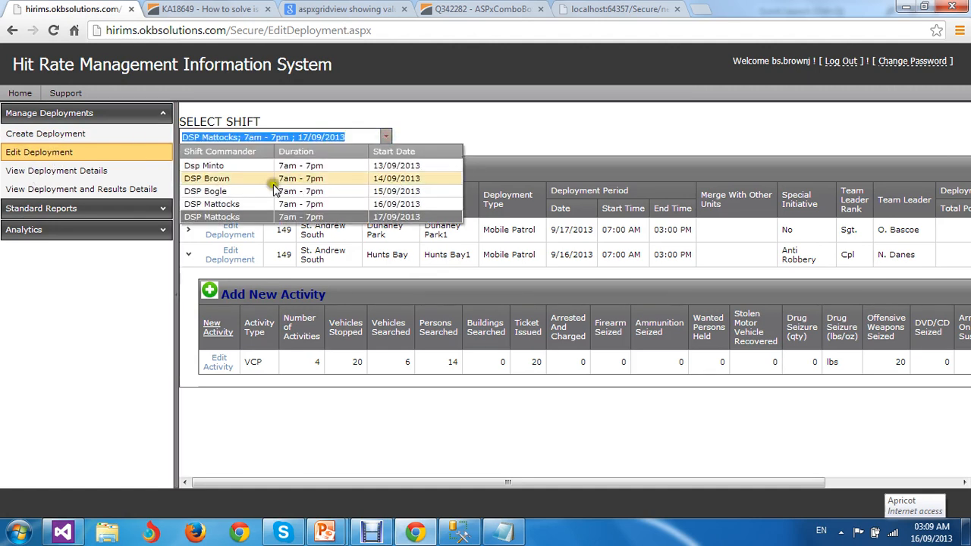
{"action": "left_click", "coordinate": [211, 219]}
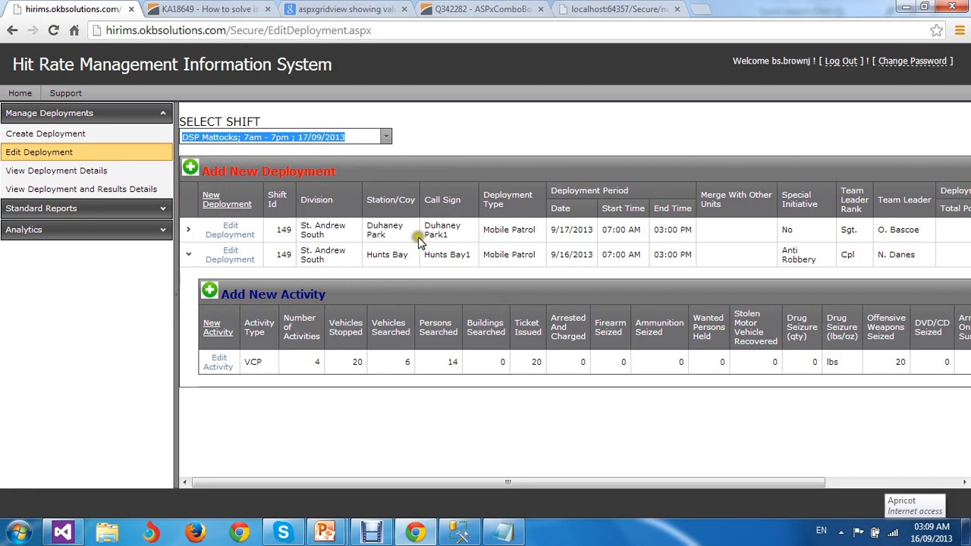
{"action": "left_click", "coordinate": [372, 531]}
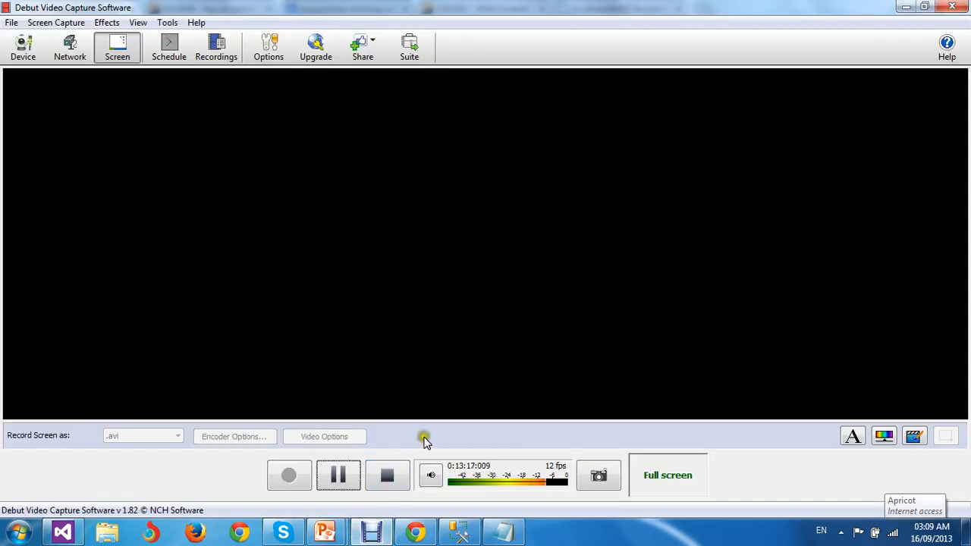